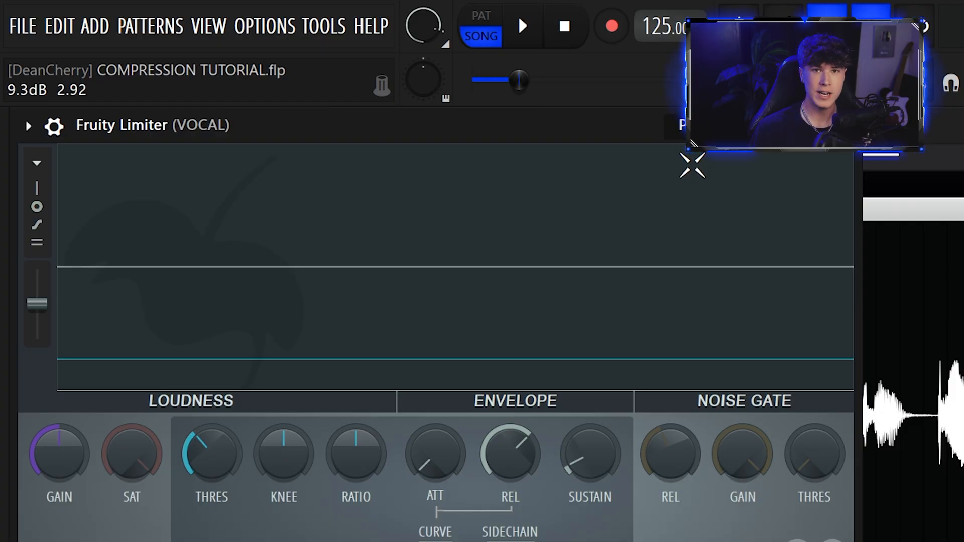
- Play the vocal while raising the Fruity Limiter's compression ratio to 2.0:1 and then to 11.6:1
{"action": "left_click_drag", "start_coordinate": [357, 454], "coordinate": [356, 431]}
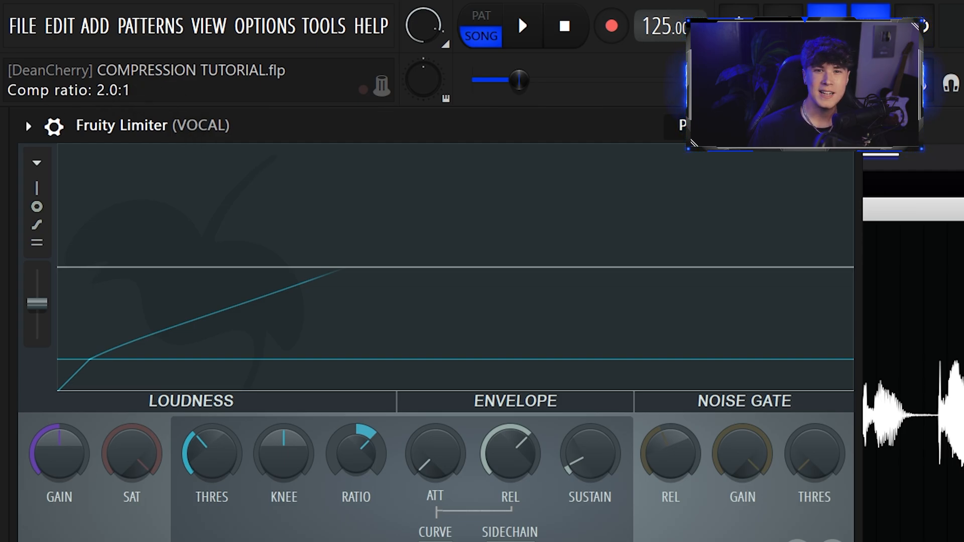
{"action": "key", "text": "space"}
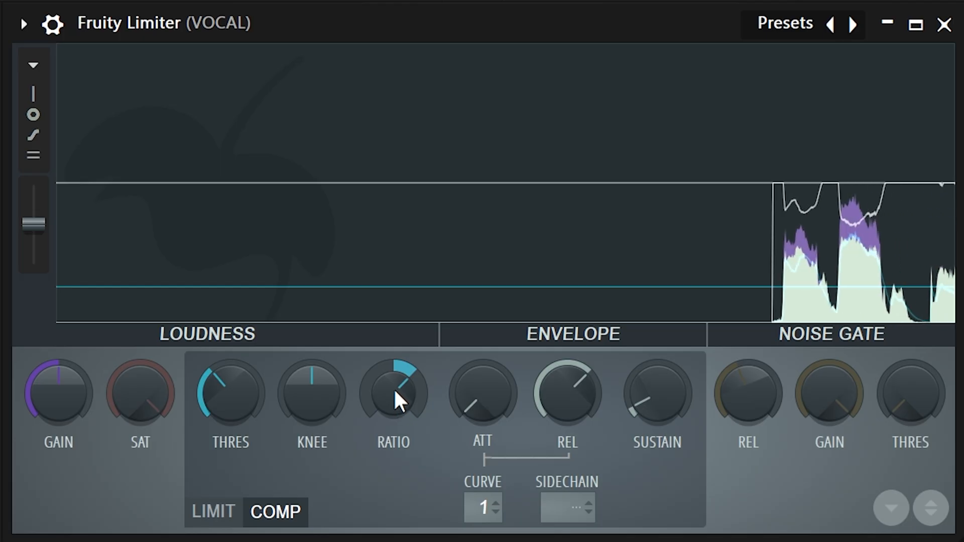
{"action": "left_click_drag", "start_coordinate": [397, 400], "coordinate": [397, 372]}
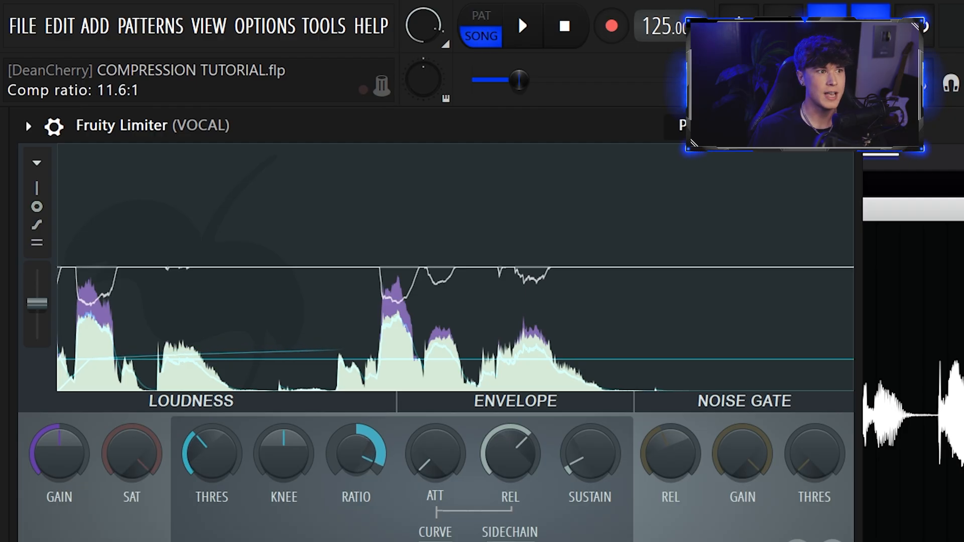
{"action": "left_click_drag", "start_coordinate": [356, 453], "coordinate": [356, 452]}
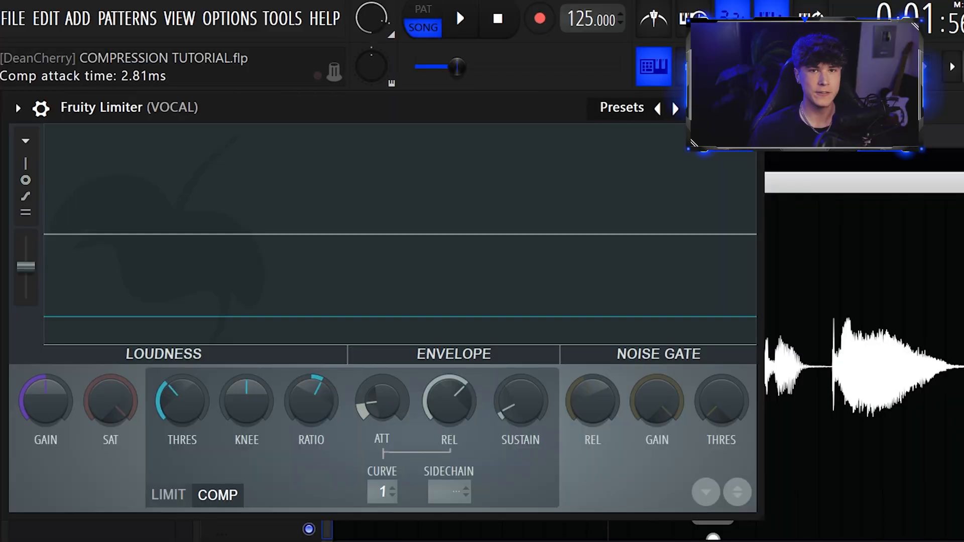
- Turn the vocal limiter's attack down to its minimum, and lower the release to 2.09 ms before raising it again
{"action": "left_click_drag", "start_coordinate": [382, 402], "coordinate": [381, 394]}
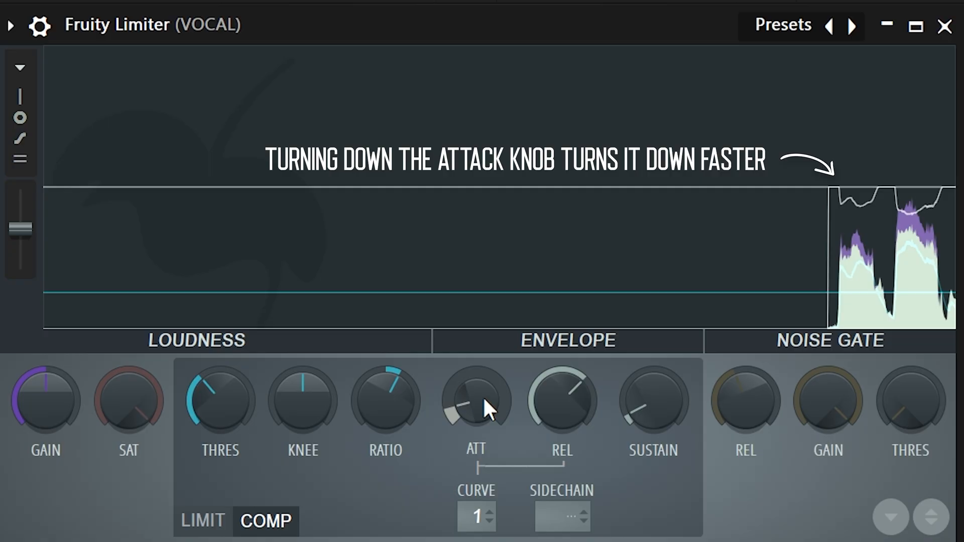
{"action": "left_click_drag", "start_coordinate": [485, 399], "coordinate": [496, 401]}
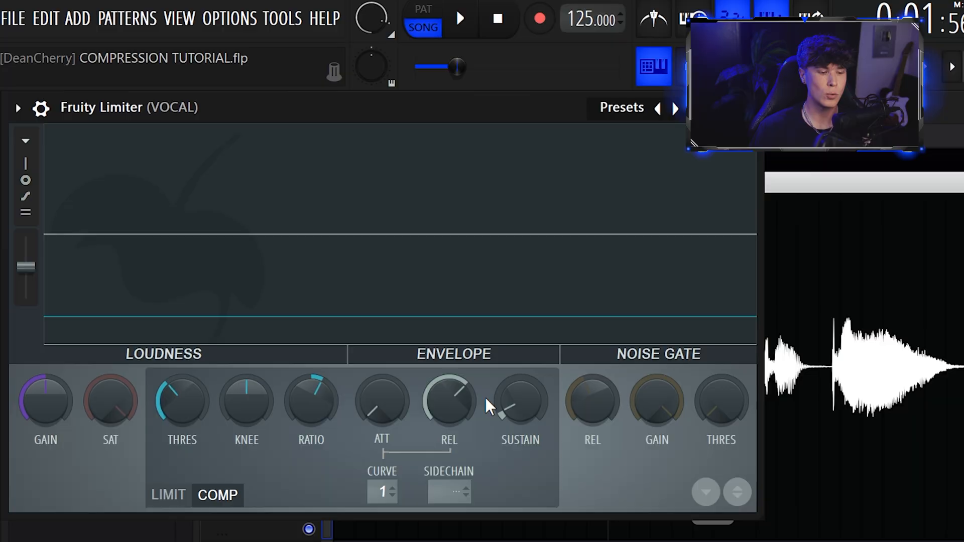
{"action": "left_click_drag", "start_coordinate": [449, 402], "coordinate": [455, 412]}
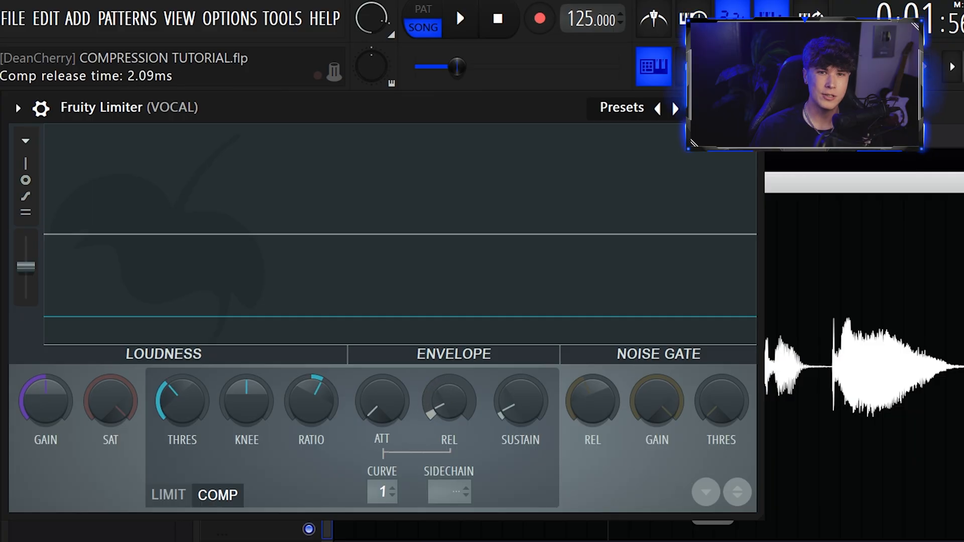
{"action": "left_click_drag", "start_coordinate": [449, 402], "coordinate": [450, 395]}
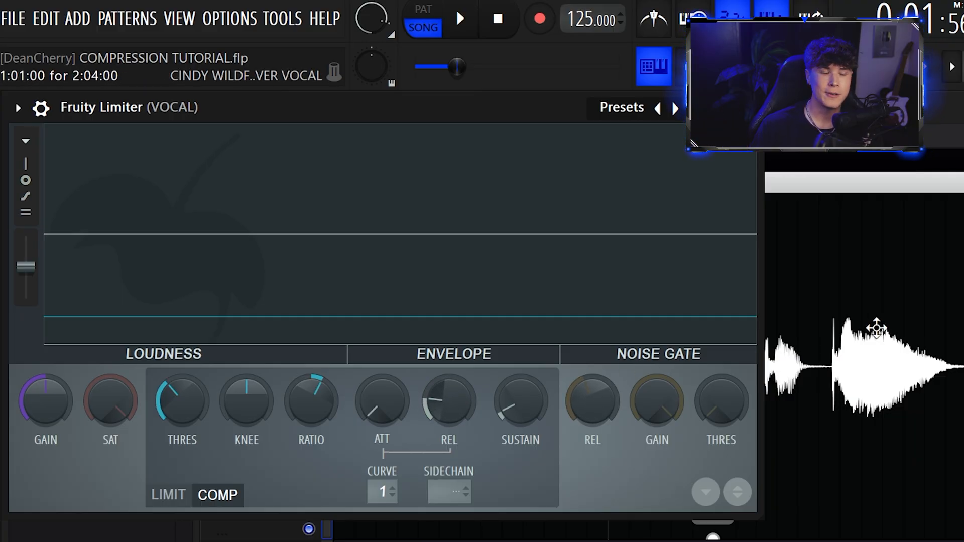
{"action": "left_click_drag", "start_coordinate": [449, 402], "coordinate": [449, 374]}
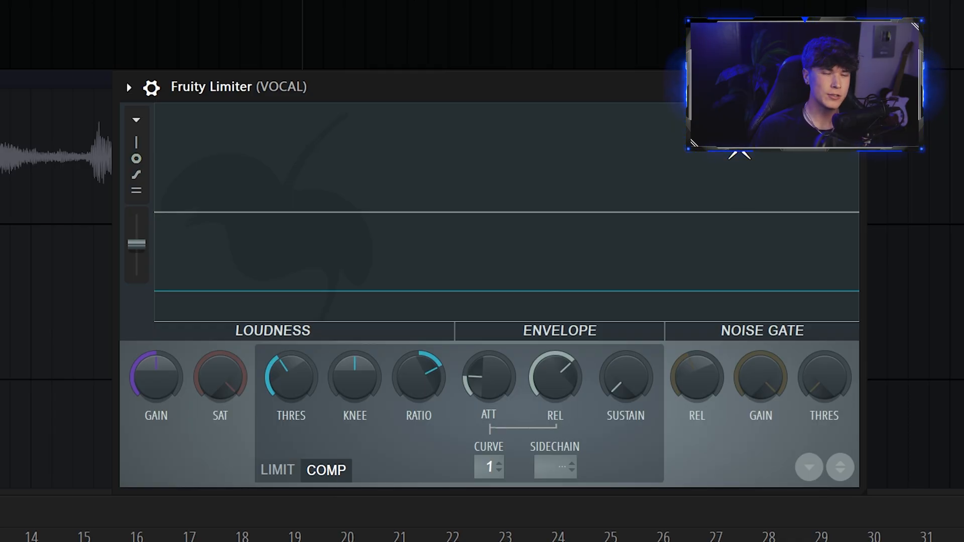
- Raise the vocal limiter's sustain to just past halfway and try a small adjustment of the knee
{"action": "left_click_drag", "start_coordinate": [626, 377], "coordinate": [626, 347]}
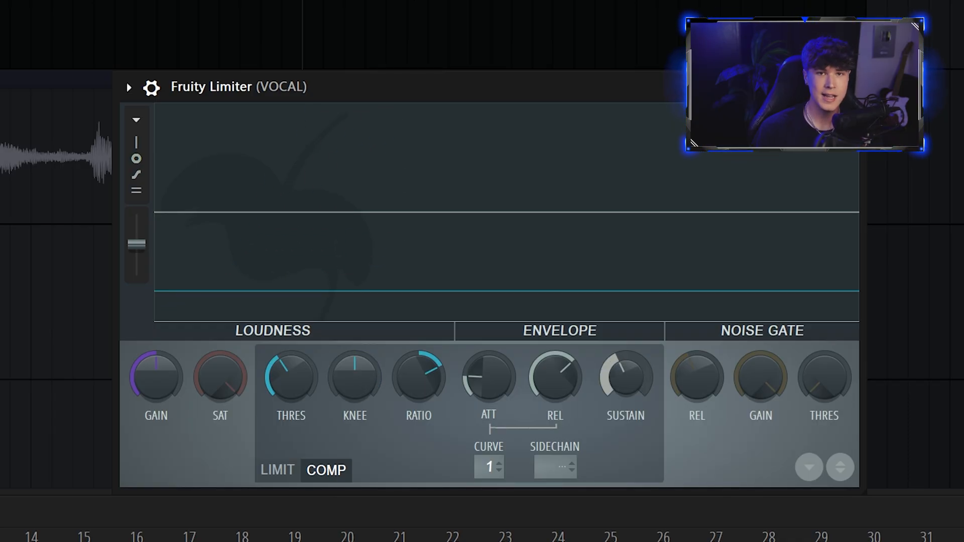
{"action": "left_click_drag", "start_coordinate": [626, 346], "coordinate": [626, 329]}
{"action": "left_click_drag", "start_coordinate": [355, 377], "coordinate": [355, 372]}
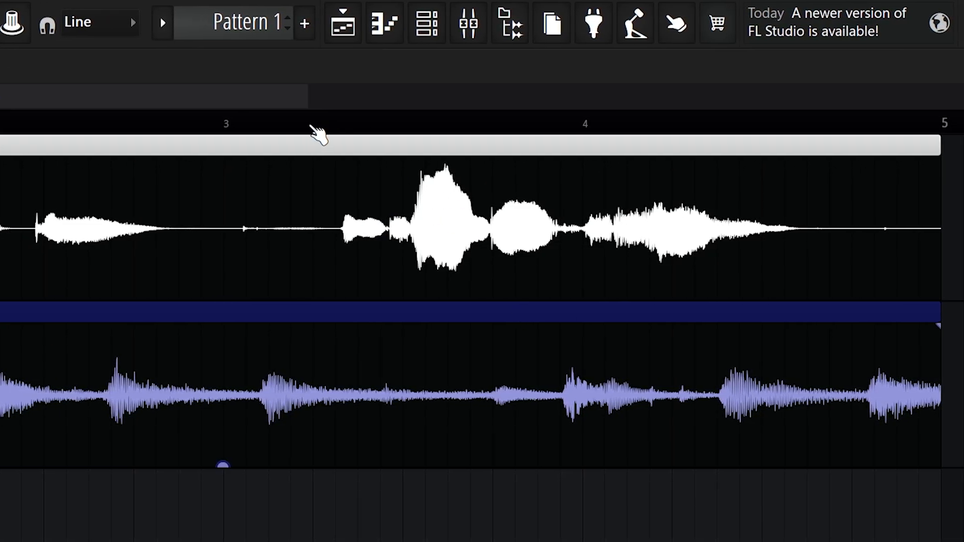
- Audition the compressed vocal from just after bar 3 and move the Fruity Limiter window aside
{"action": "left_click", "coordinate": [258, 127]}
{"action": "key", "text": "space"}
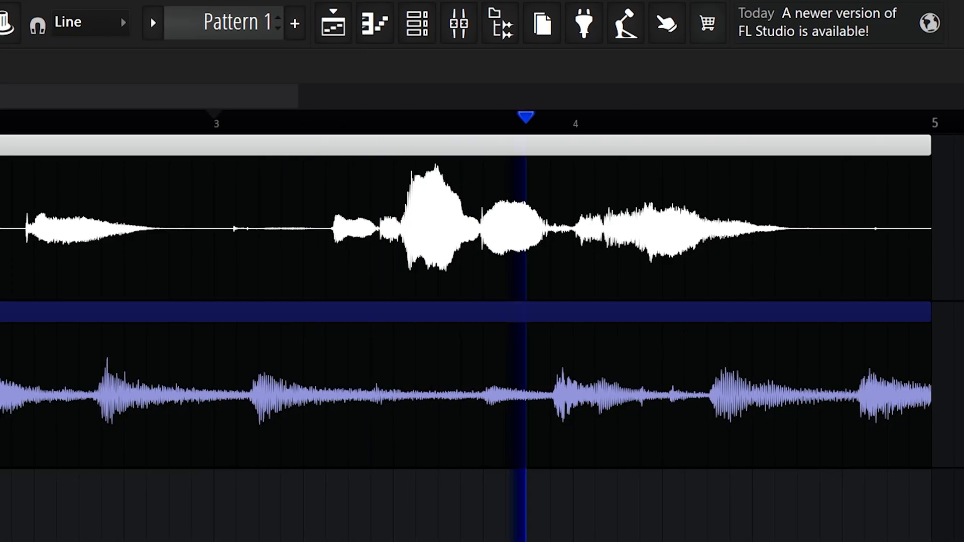
{"action": "key", "text": "space"}
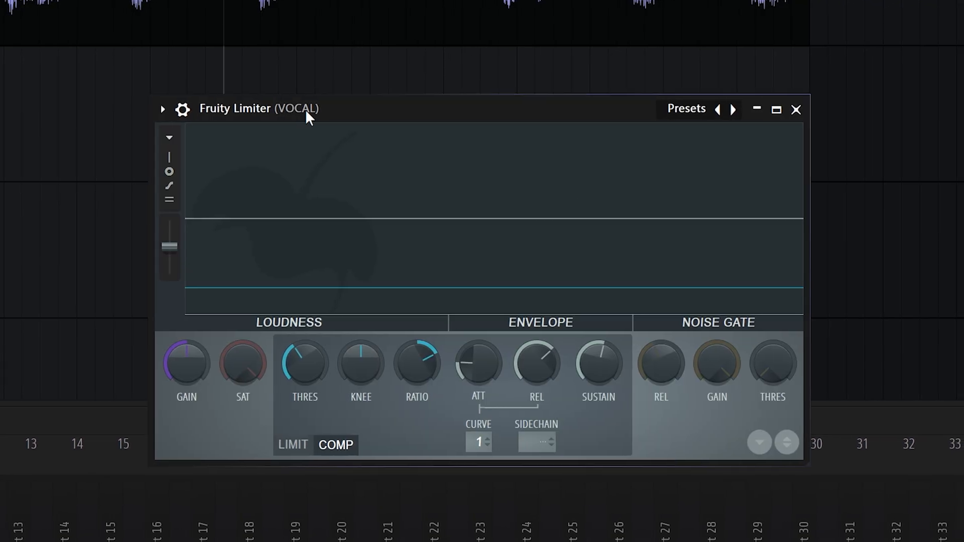
{"action": "left_click_drag", "start_coordinate": [307, 111], "coordinate": [266, 83]}
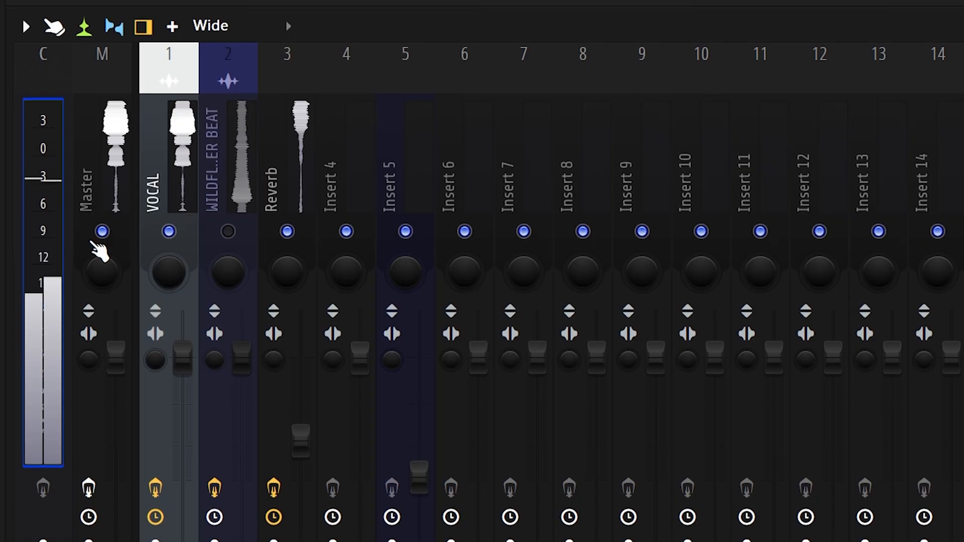
{"action": "key", "text": "space"}
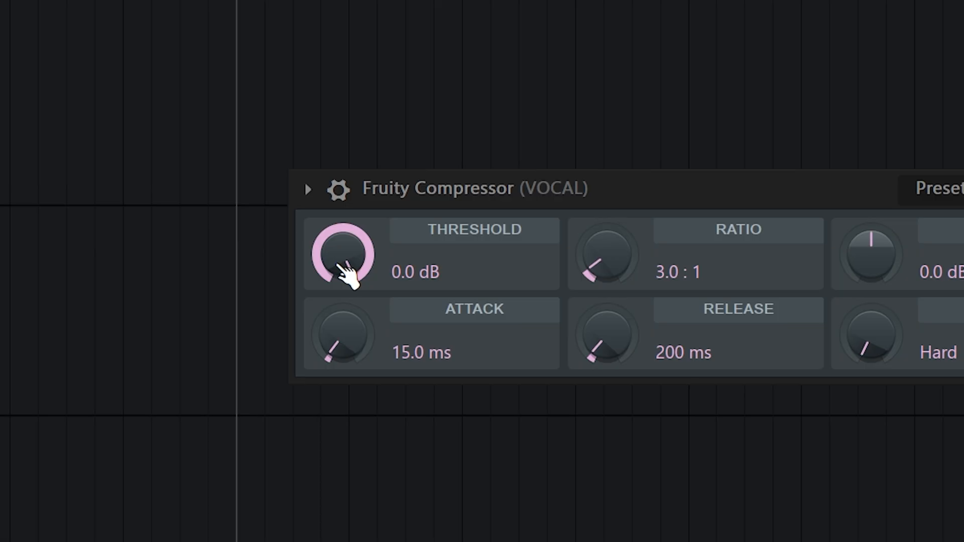
- Set the VOCAL track's Fruity Compressor to a -20.7 dB threshold, 40.4 ms attack and 1021 ms release
{"action": "left_click_drag", "start_coordinate": [339, 261], "coordinate": [307, 259]}
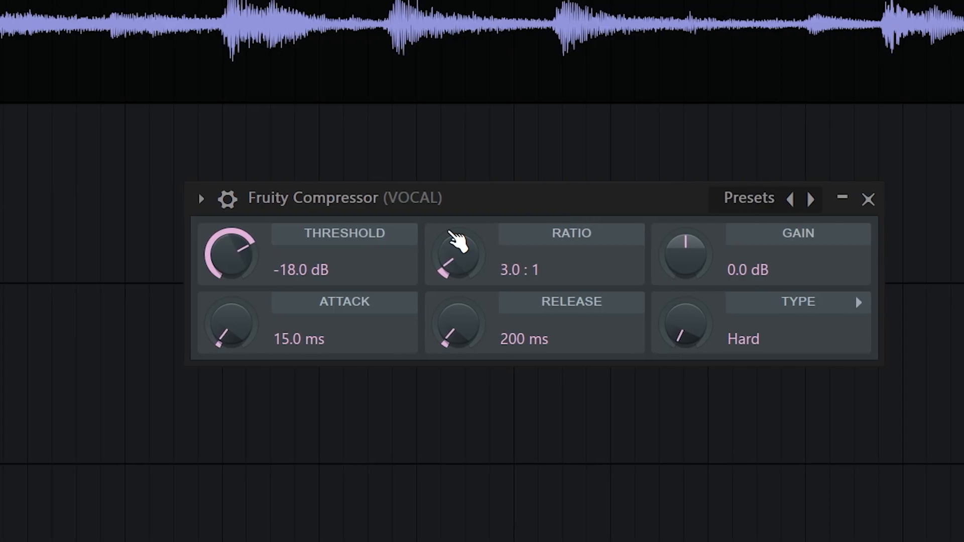
{"action": "left_click_drag", "start_coordinate": [243, 335], "coordinate": [221, 311]}
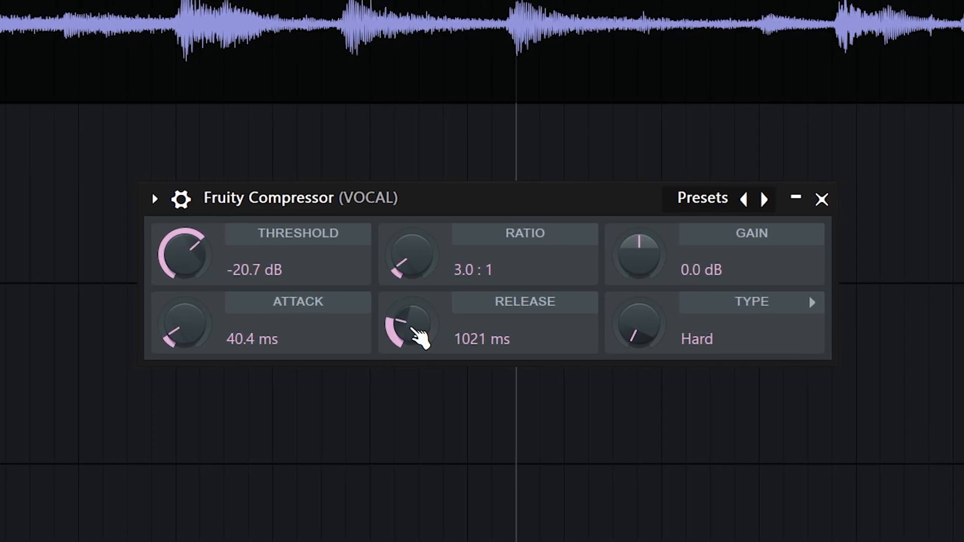
{"action": "left_click_drag", "start_coordinate": [416, 333], "coordinate": [408, 307]}
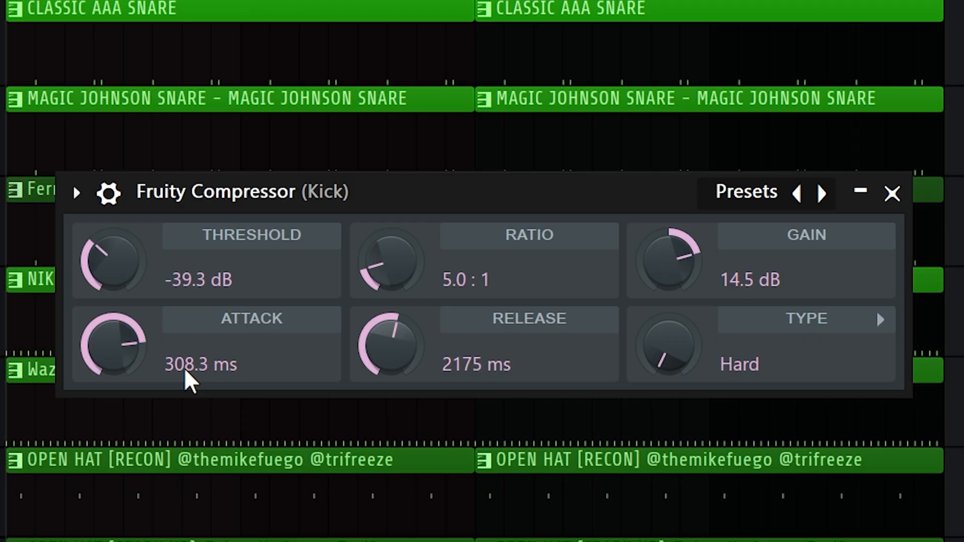
- Set the Kick track's Fruity Compressor attack to 302.6 ms and lower its ratio to 4.3:1
{"action": "left_click_drag", "start_coordinate": [131, 353], "coordinate": [131, 359]}
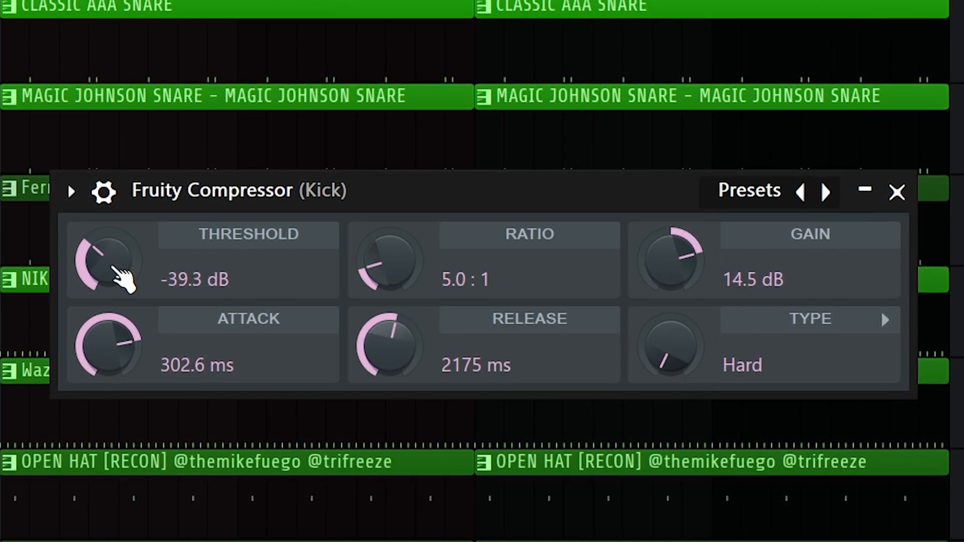
{"action": "mouse_move", "coordinate": [479, 267]}
{"action": "left_mouse_down"}
{"action": "mouse_move", "coordinate": [480, 289]}
{"action": "mouse_move", "coordinate": [480, 277]}
{"action": "left_mouse_up"}
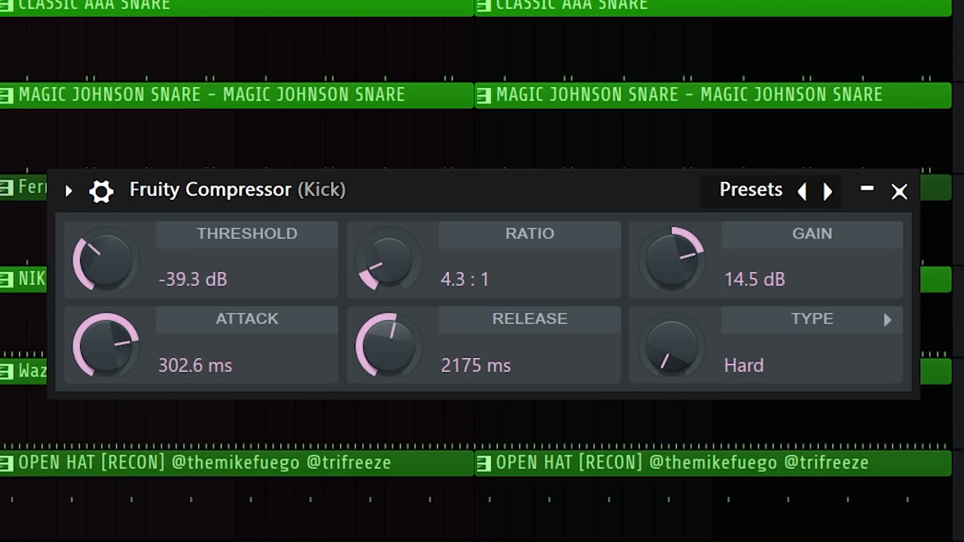
{"action": "mouse_move", "coordinate": [391, 255]}
{"action": "left_mouse_down"}
{"action": "mouse_move", "coordinate": [391, 234]}
{"action": "mouse_move", "coordinate": [391, 271]}
{"action": "left_mouse_up"}
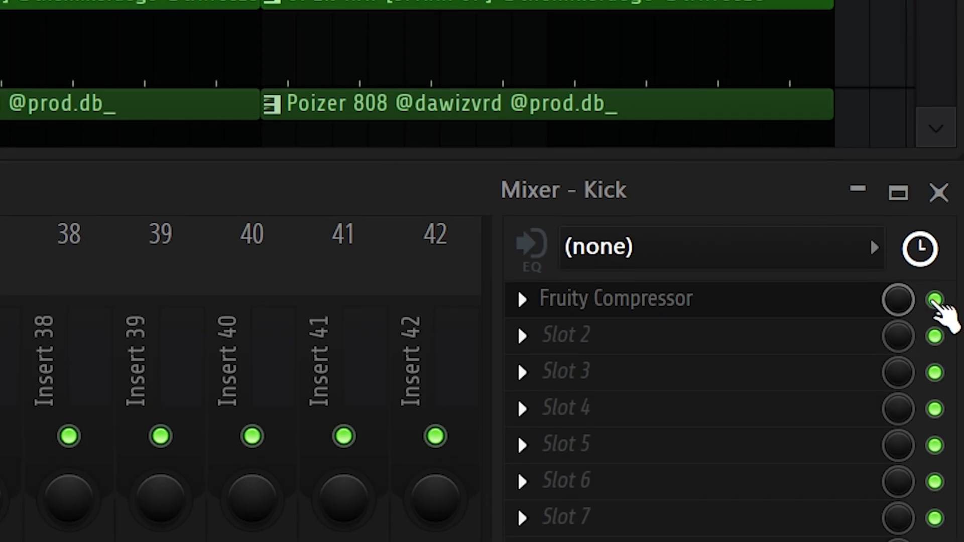
- Compare the Kick and Snare tracks with and without compression by bypassing and re-enabling each track's Fruity Compressor
{"action": "left_click", "coordinate": [936, 293]}
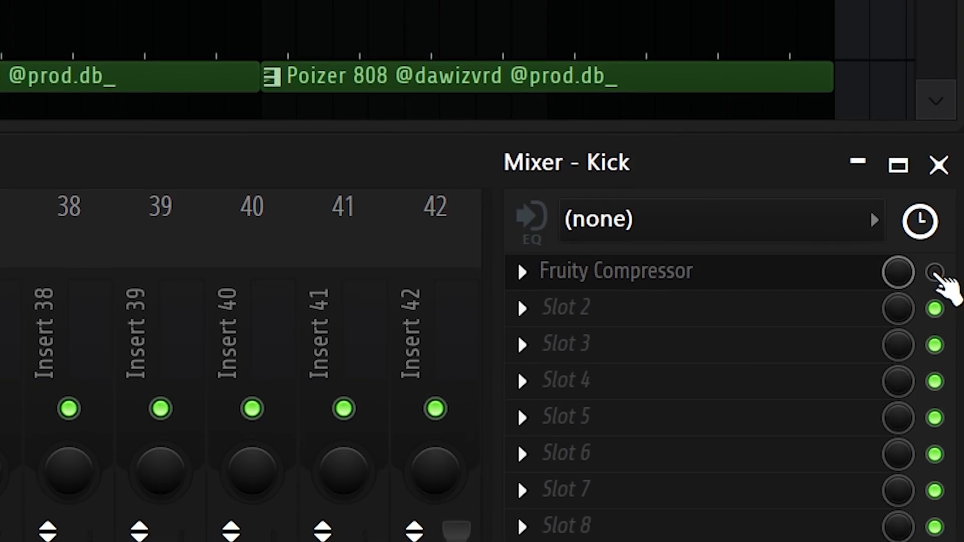
{"action": "left_click", "coordinate": [936, 279]}
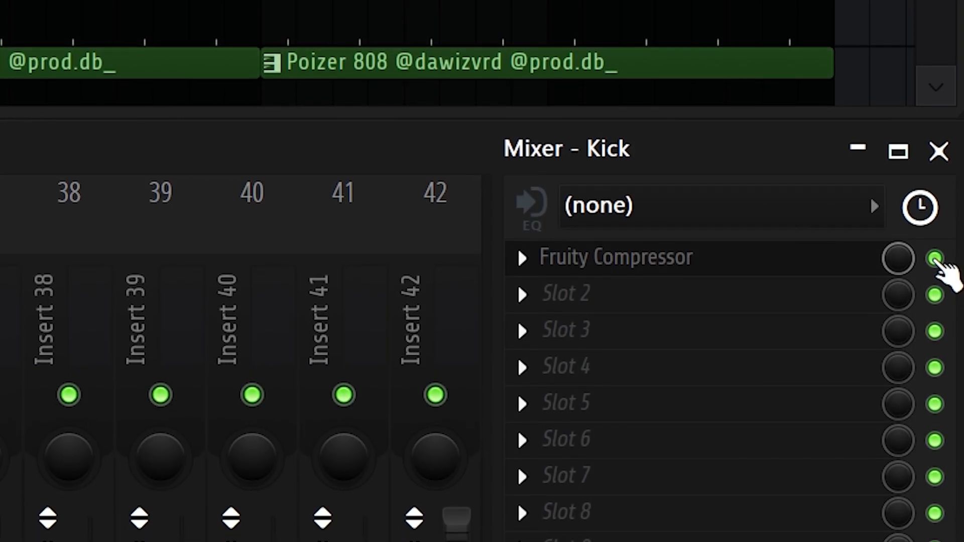
{"action": "left_click", "coordinate": [936, 252]}
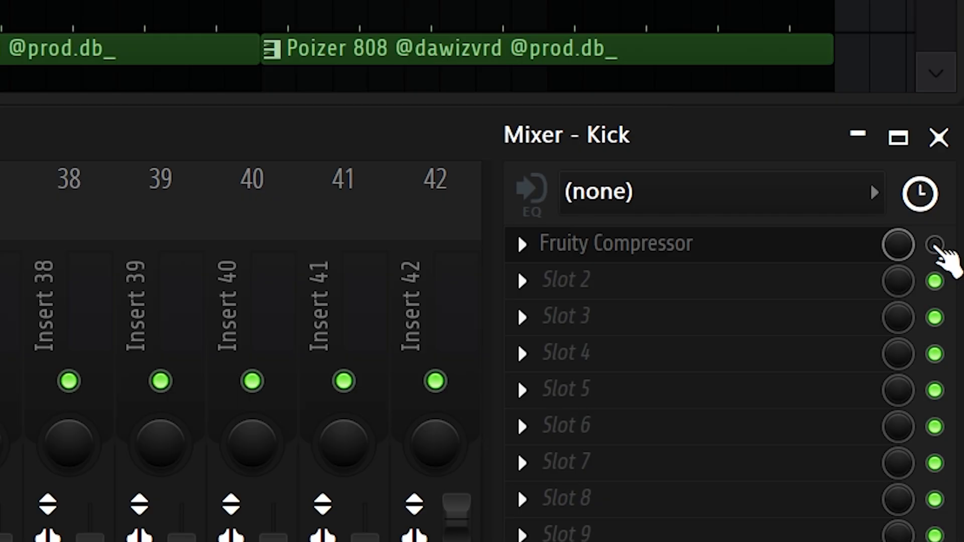
{"action": "left_click", "coordinate": [935, 252]}
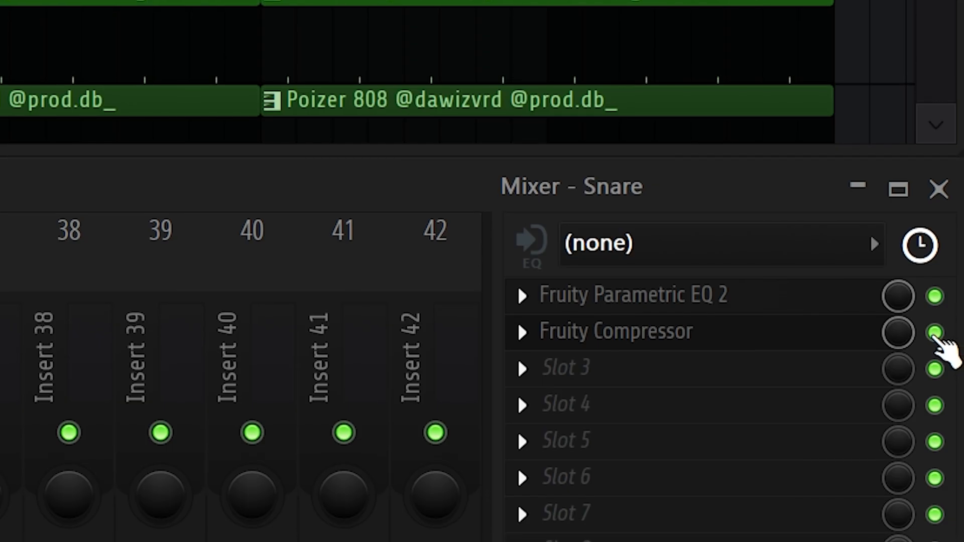
{"action": "left_click", "coordinate": [935, 328]}
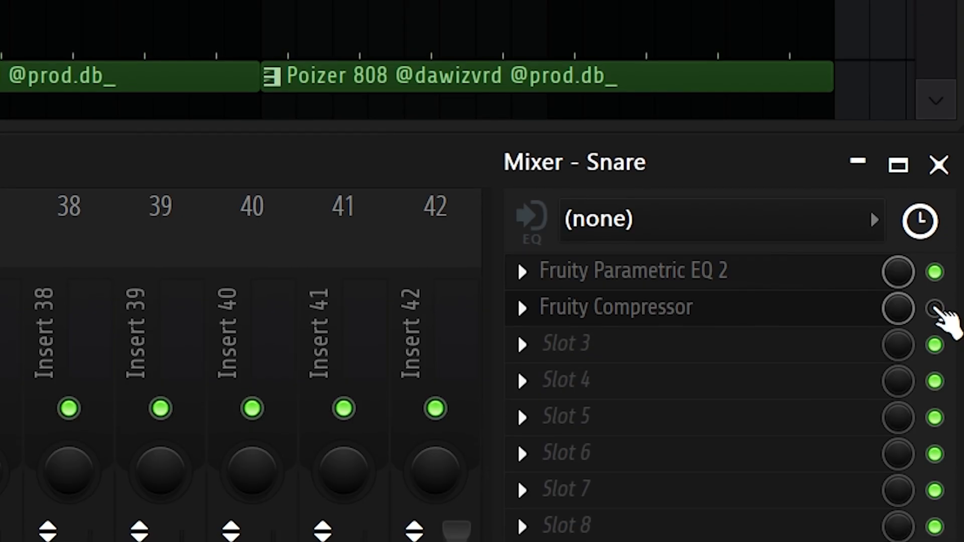
{"action": "left_click", "coordinate": [936, 308]}
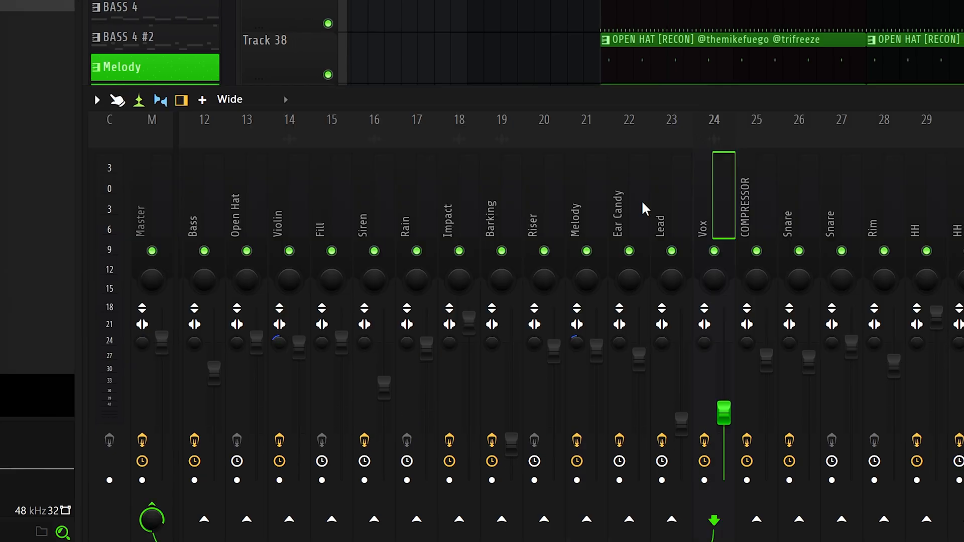
- Route the Melody mixer track to the COMPRESSOR track and remove its direct routing to the Master
{"action": "left_click", "coordinate": [634, 198]}
{"action": "left_click_drag", "start_coordinate": [633, 199], "coordinate": [582, 207]}
{"action": "left_click", "coordinate": [728, 191]}
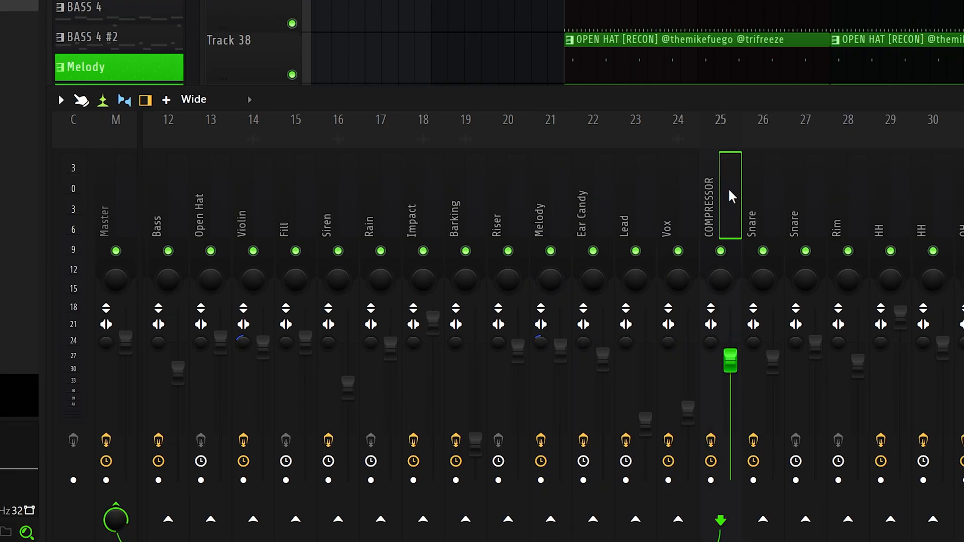
{"action": "left_click", "coordinate": [548, 196]}
{"action": "left_click", "coordinate": [704, 521]}
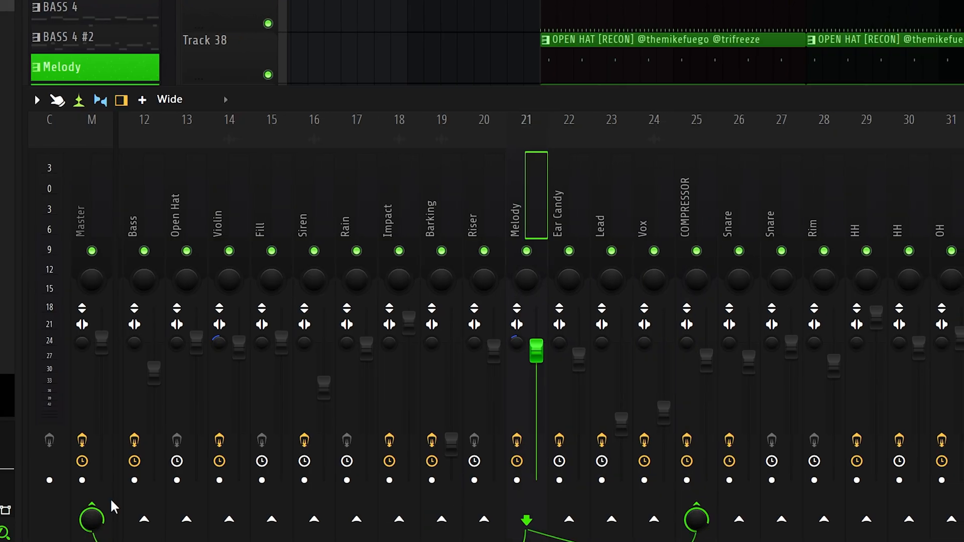
{"action": "left_click", "coordinate": [98, 504]}
- Route the Ear Candy and Lead mixer tracks to the COMPRESSOR track instead of directly to the Master
{"action": "left_click", "coordinate": [568, 197]}
{"action": "left_click", "coordinate": [703, 521]}
{"action": "left_click", "coordinate": [98, 505]}
{"action": "left_click", "coordinate": [613, 199]}
{"action": "left_click", "coordinate": [678, 520]}
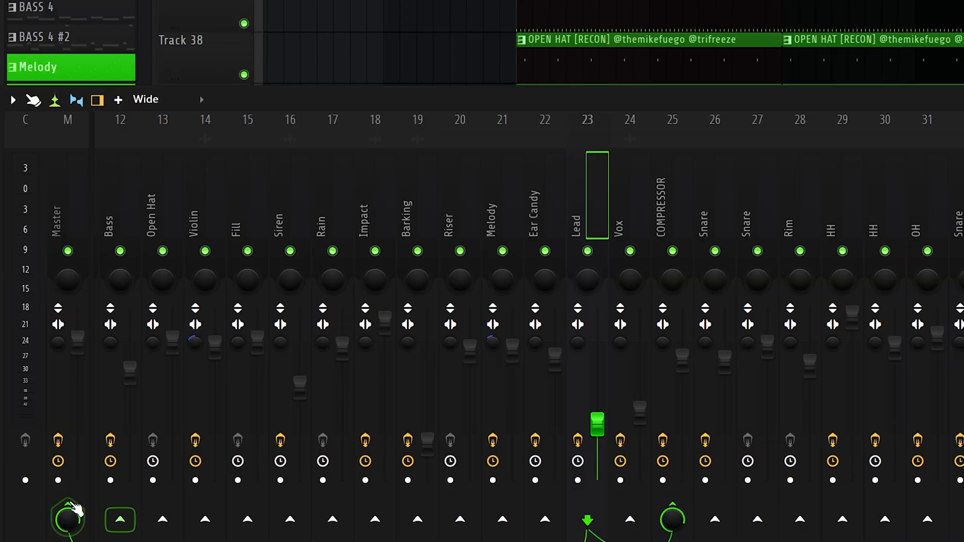
{"action": "left_click", "coordinate": [73, 504]}
- Send the Vox mixer track to the COMPRESSOR track and disconnect it from the Master
{"action": "left_click", "coordinate": [646, 201]}
{"action": "left_click", "coordinate": [679, 520]}
{"action": "left_click", "coordinate": [74, 505]}
- Set the COMPRESSOR track's Fruity Compressor threshold to -25.2 dB, close the plugin and bypass it for comparison
{"action": "left_click", "coordinate": [646, 202]}
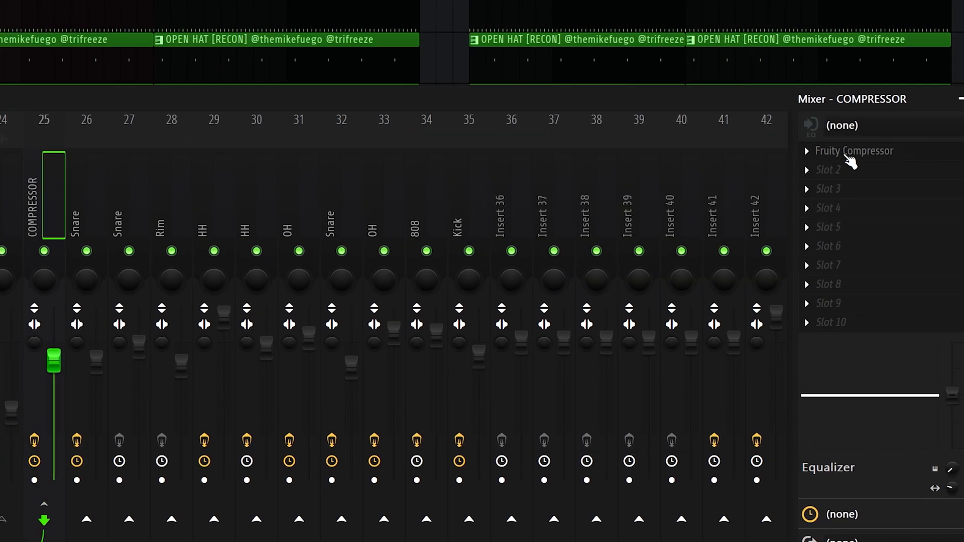
{"action": "left_click", "coordinate": [842, 154]}
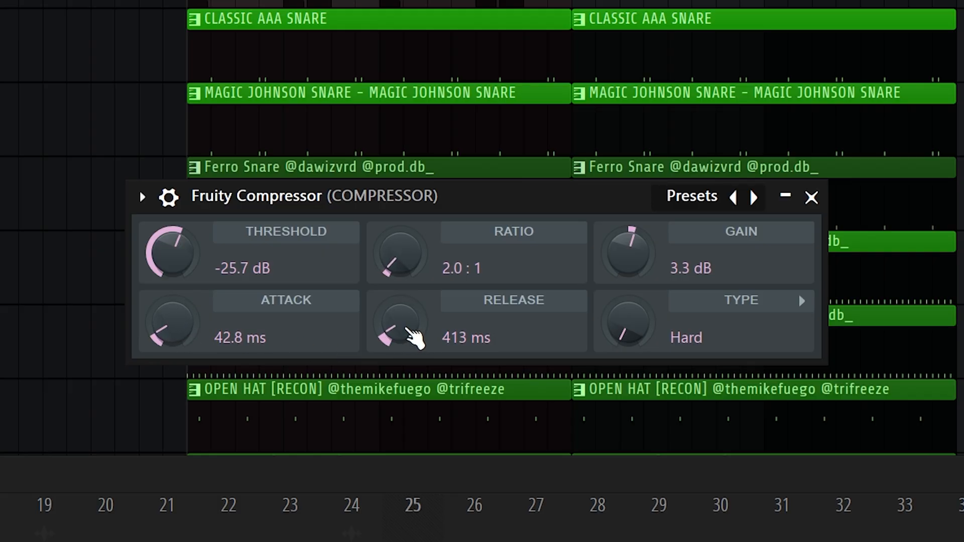
{"action": "left_click_drag", "start_coordinate": [331, 195], "coordinate": [372, 215]}
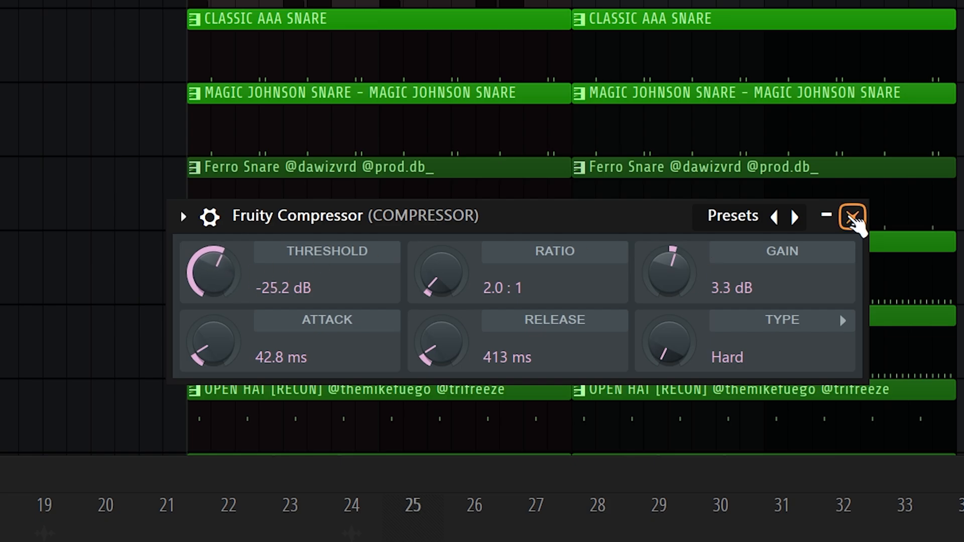
{"action": "left_click", "coordinate": [852, 217]}
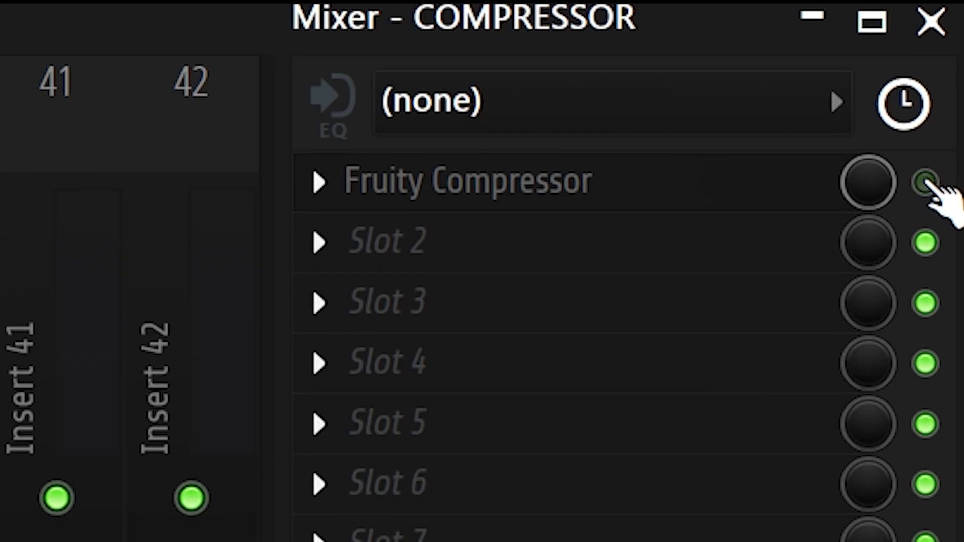
{"action": "left_click", "coordinate": [926, 177]}
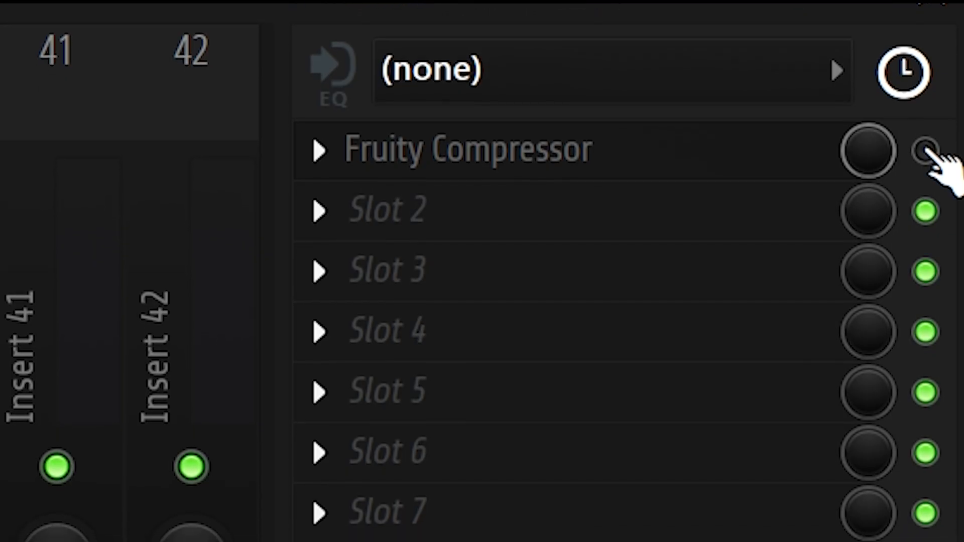
- Re-enable the Fruity Compressor on the COMPRESSOR mixer track and open the plugin
{"action": "left_click", "coordinate": [927, 151]}
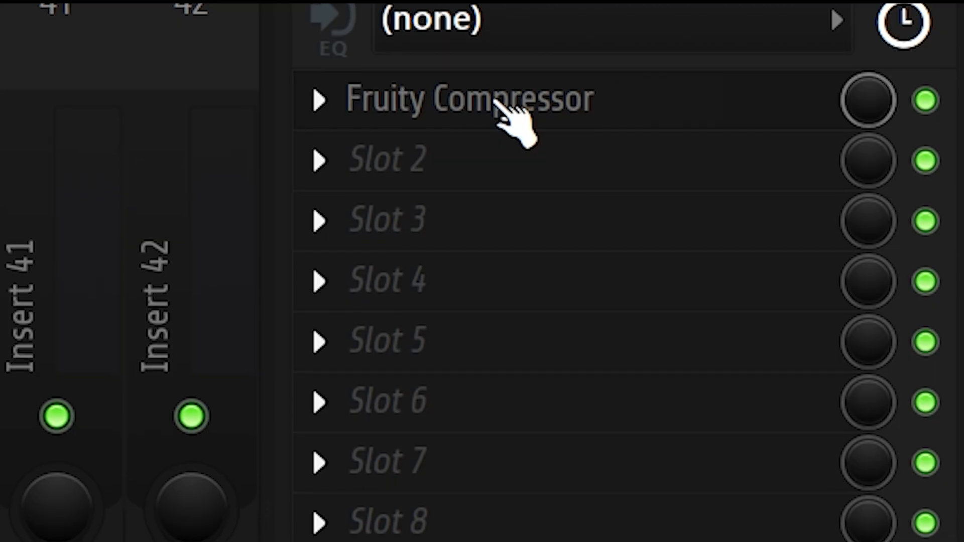
{"action": "left_click", "coordinate": [516, 113]}
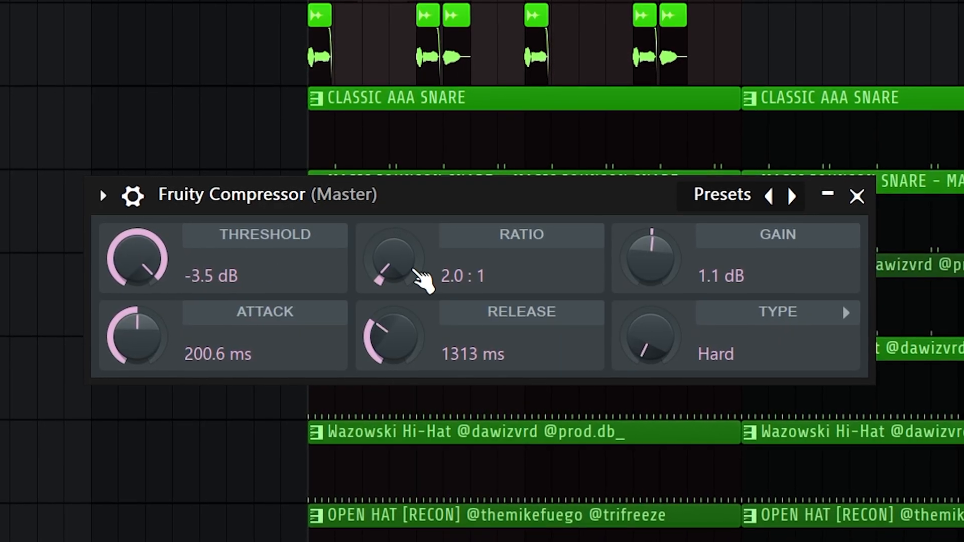
- Lower the ratio of the Master track's Fruity Compressor to 1.5:1 and raise it again
{"action": "left_click_drag", "start_coordinate": [422, 283], "coordinate": [422, 307]}
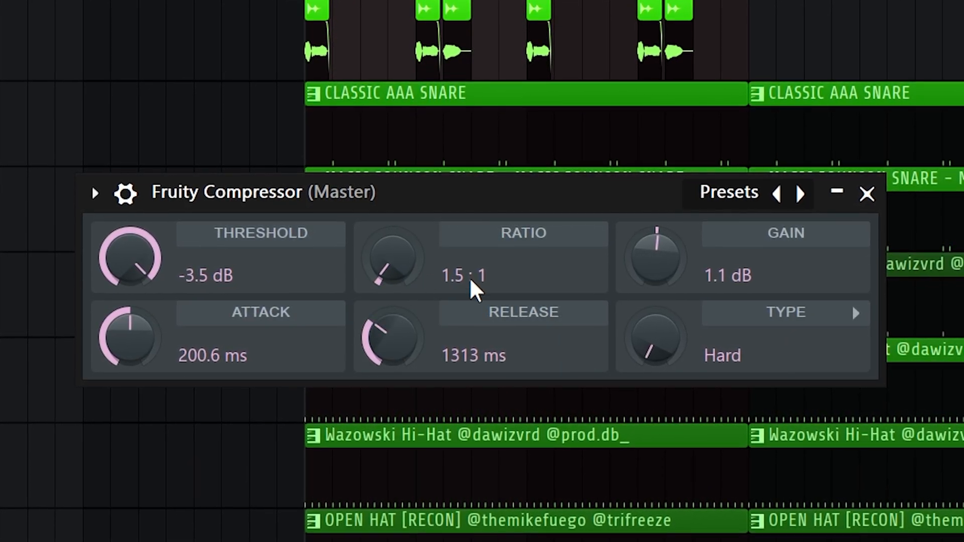
{"action": "left_click_drag", "start_coordinate": [407, 271], "coordinate": [406, 251]}
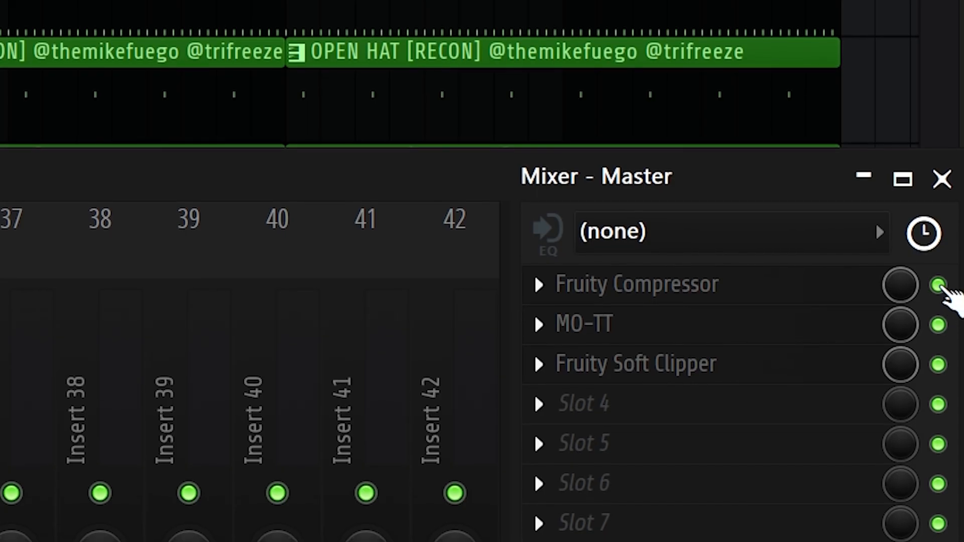
- Toggle the Master track's Fruity Compressor off and on repeatedly to compare the mix with and without it
{"action": "left_click", "coordinate": [939, 283]}
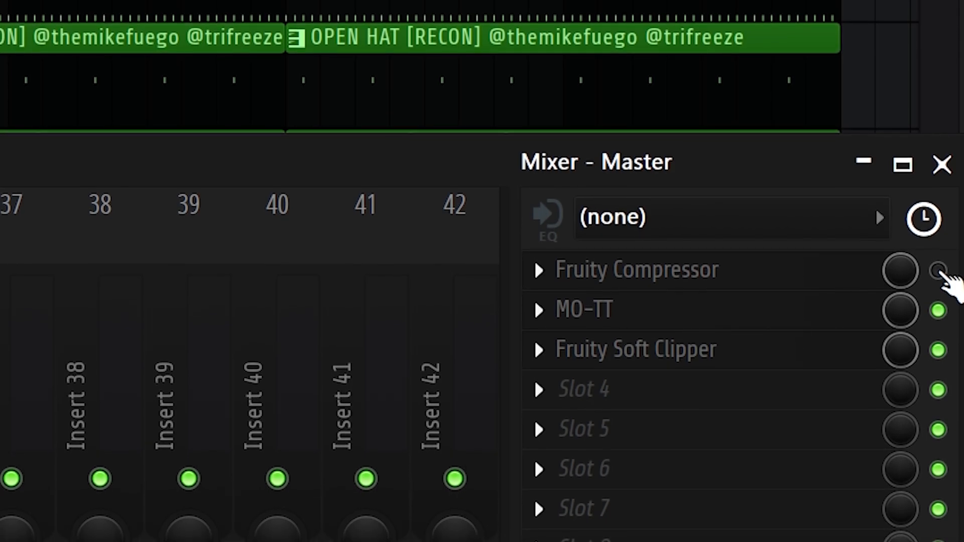
{"action": "left_click", "coordinate": [938, 274]}
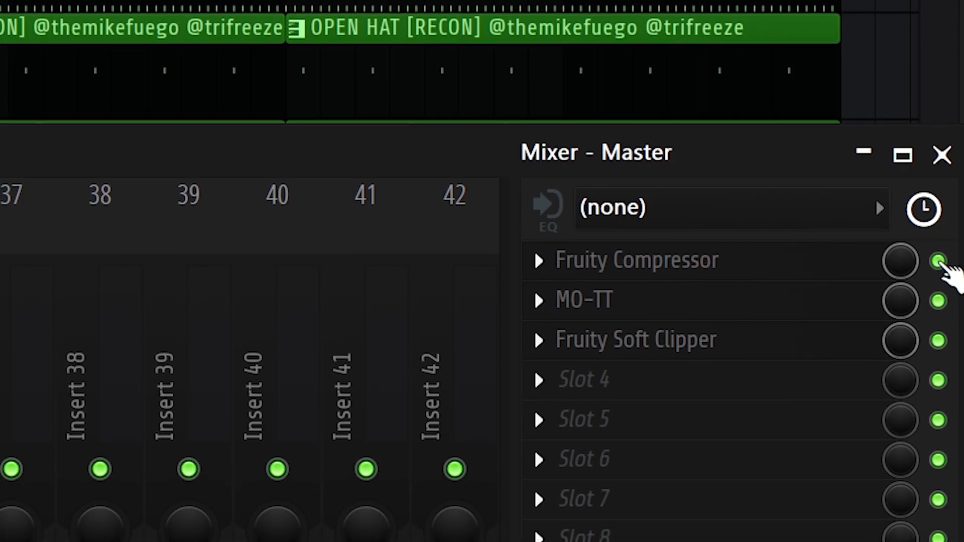
{"action": "left_click", "coordinate": [938, 254]}
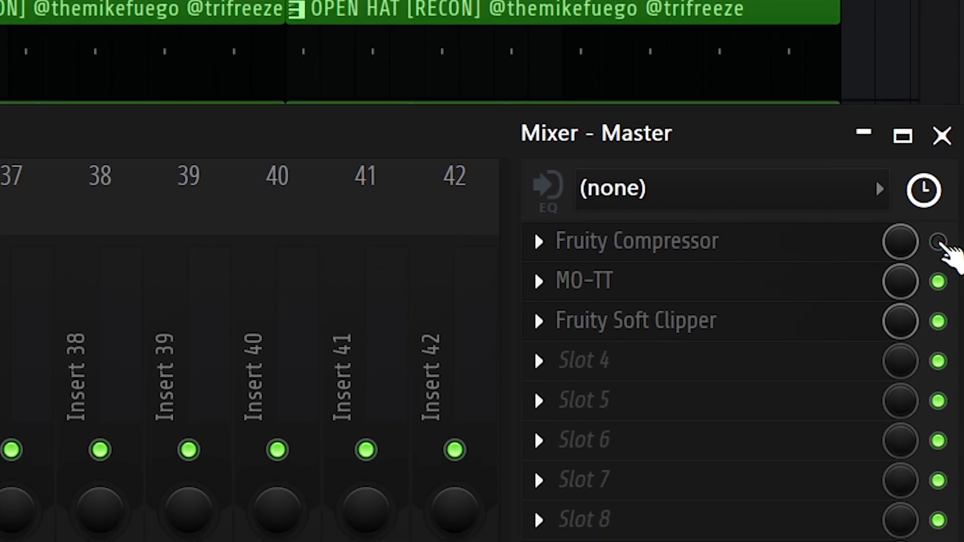
{"action": "left_click", "coordinate": [938, 244]}
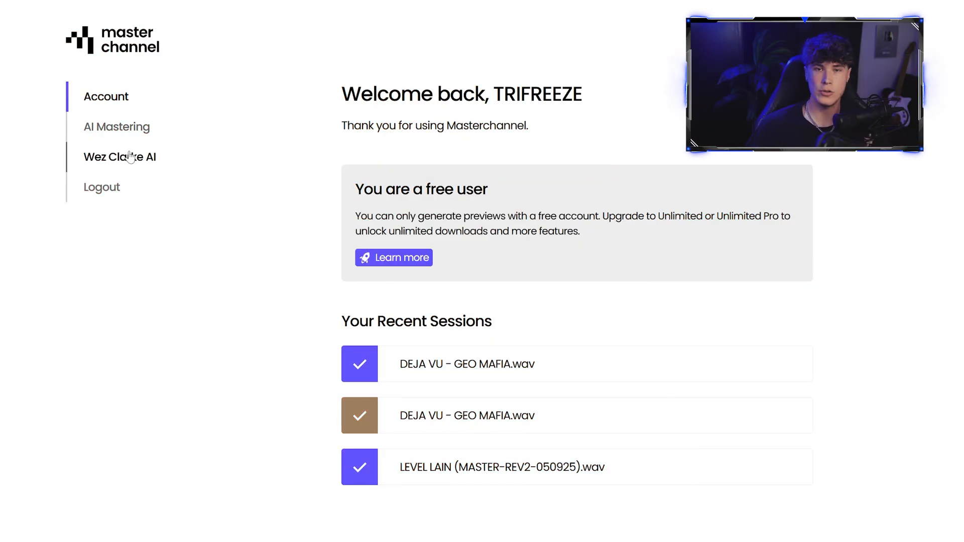
- Switch to the Masterchannel website, open Wez Clarke AI and play its Geo Mafia - DejaVu.wav demo, comparing before and after
{"action": "left_click", "coordinate": [129, 157]}
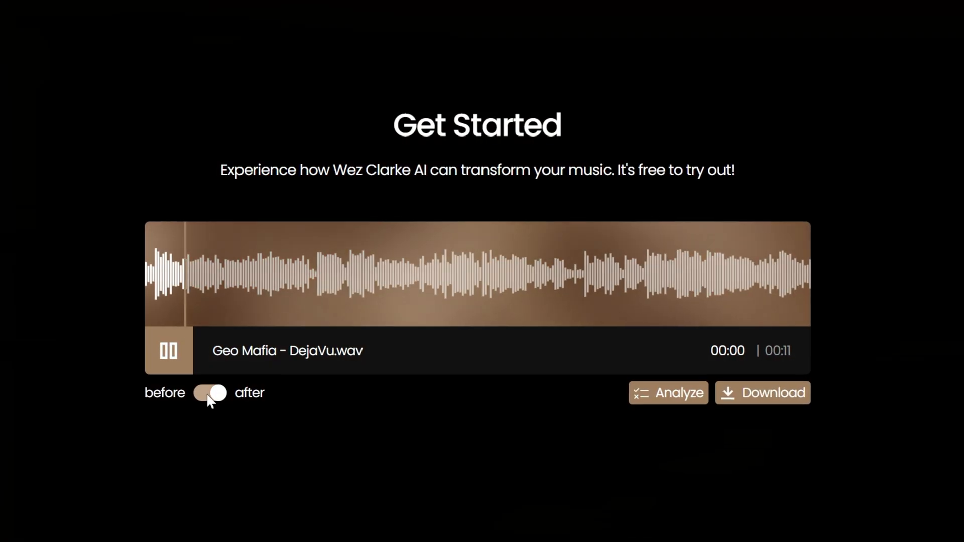
{"action": "left_click", "coordinate": [207, 397]}
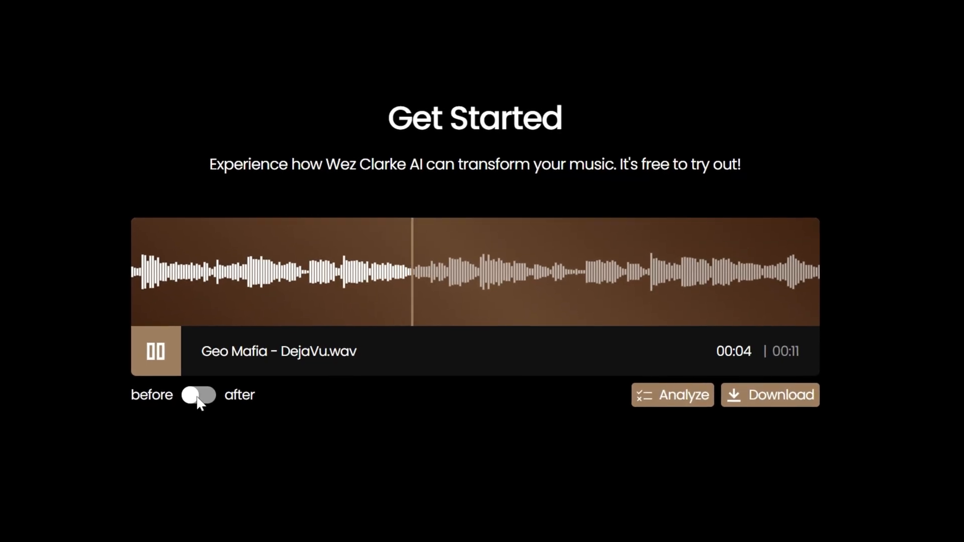
{"action": "left_click", "coordinate": [199, 400]}
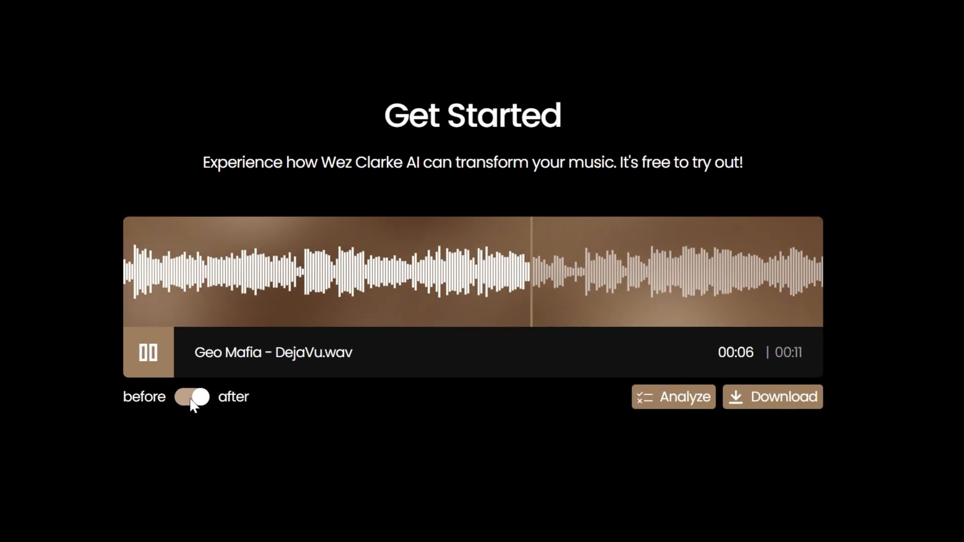
{"action": "left_click", "coordinate": [192, 400]}
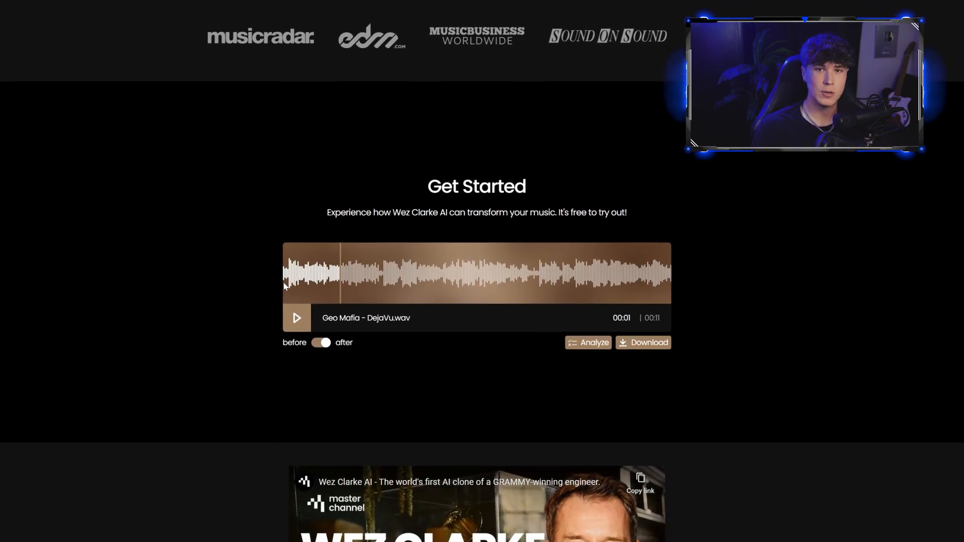
{"action": "left_click", "coordinate": [291, 313]}
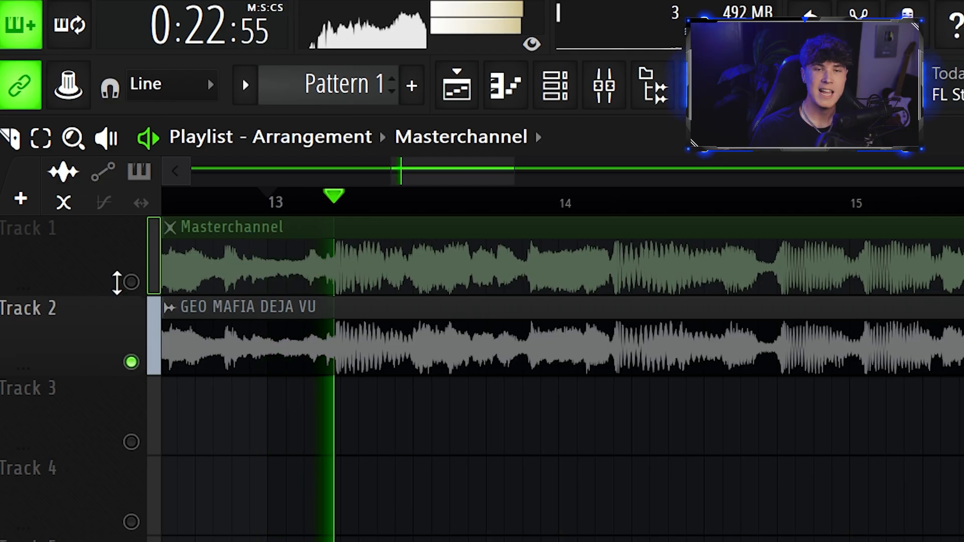
- Switch to the FL Studio playlist and solo Track 1 with the Masterchannel clip to compare it with the original
{"action": "right_click", "coordinate": [131, 282]}
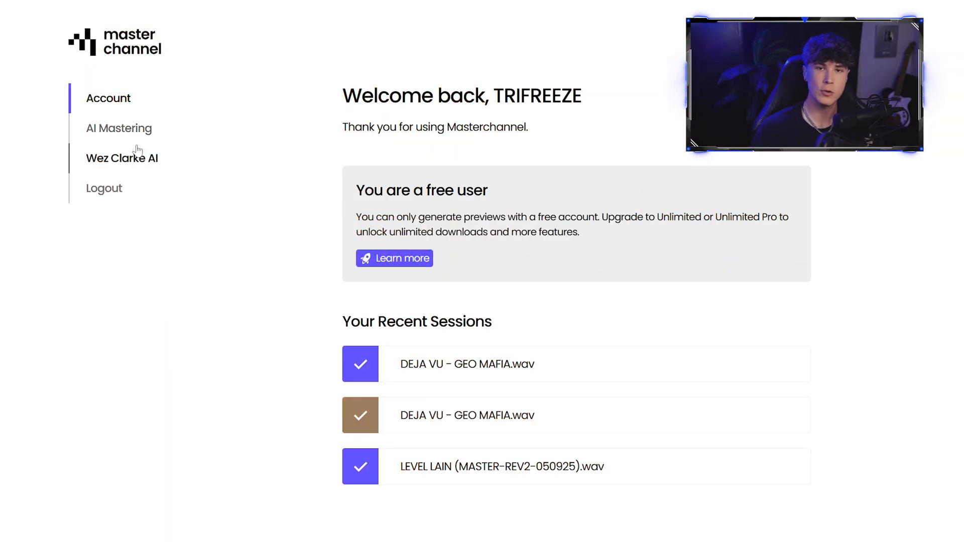
- Switch to the Masterchannel website, open the Wez Clarke AI sessions and drop a mix into the upload area
{"action": "left_click", "coordinate": [125, 158]}
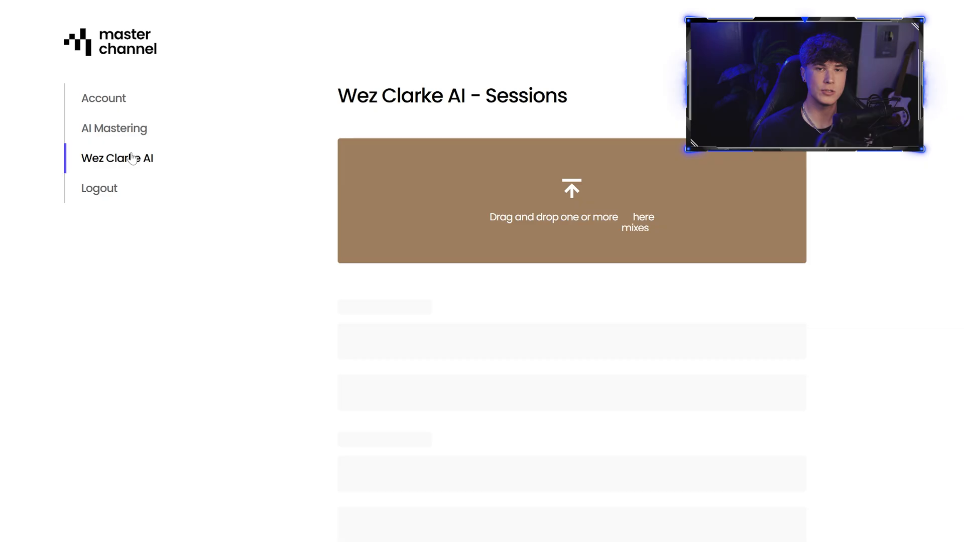
{"action": "left_click_drag", "start_coordinate": [369, 210], "coordinate": [538, 201]}
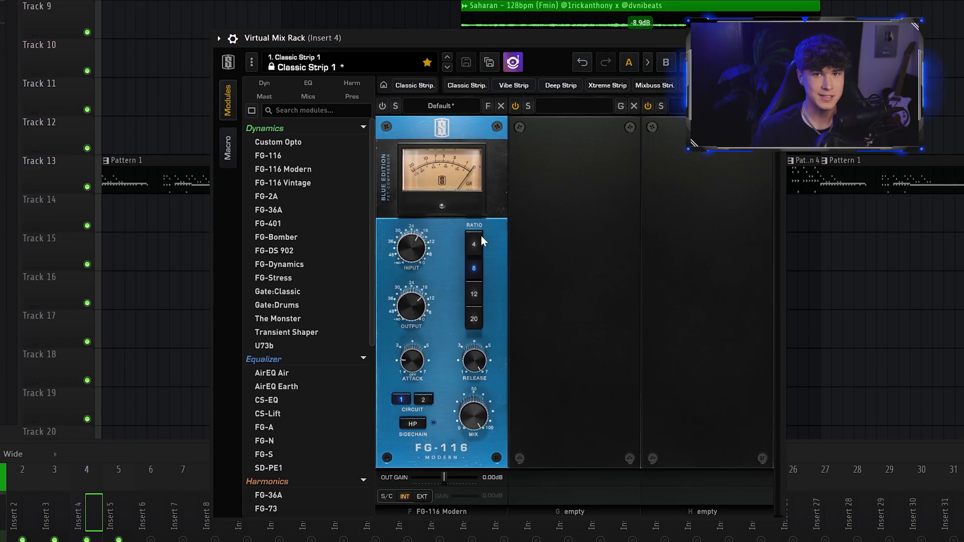
- Choose ratio 8 on Insert 4's FG-116 Modern compressor and toggle the module off and on to compare the clap sound
{"action": "left_click", "coordinate": [461, 246]}
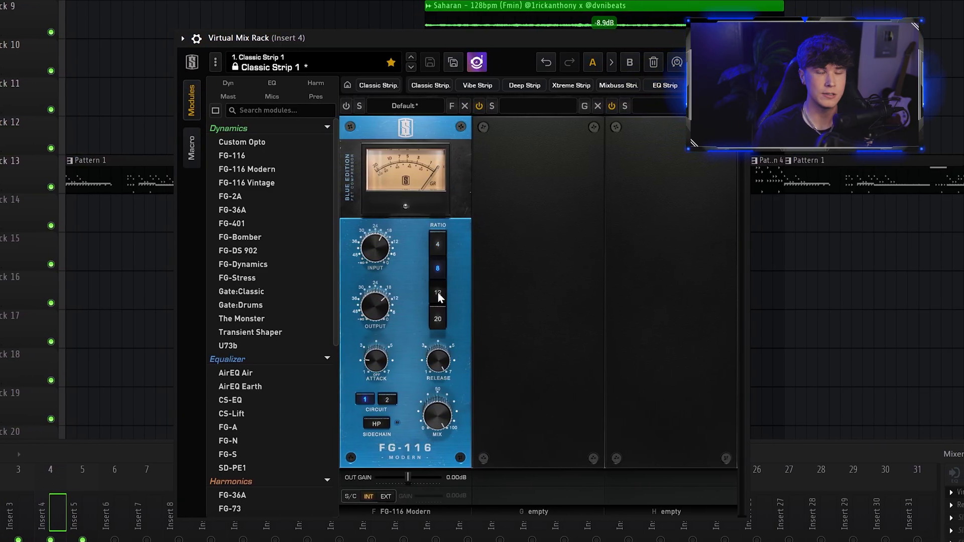
{"action": "left_click", "coordinate": [442, 268]}
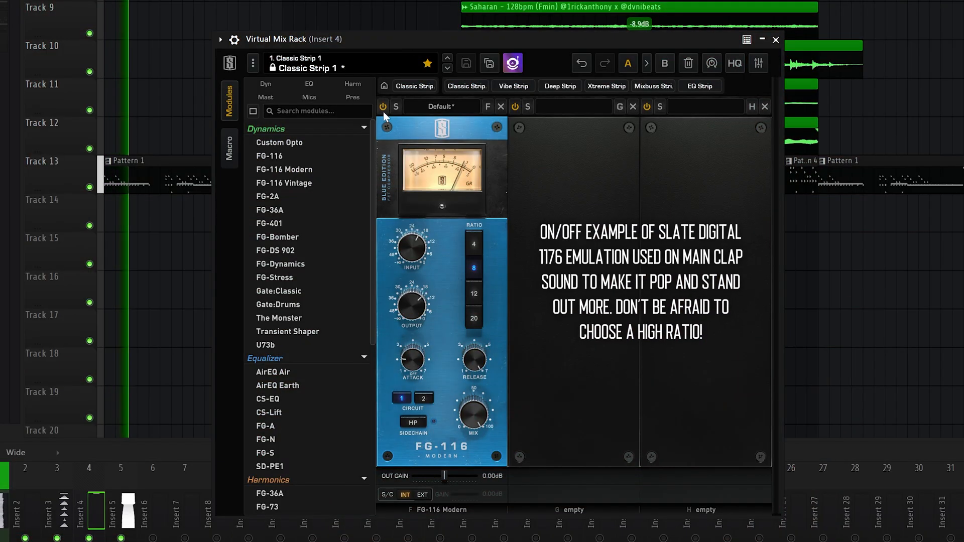
{"action": "left_click", "coordinate": [384, 112]}
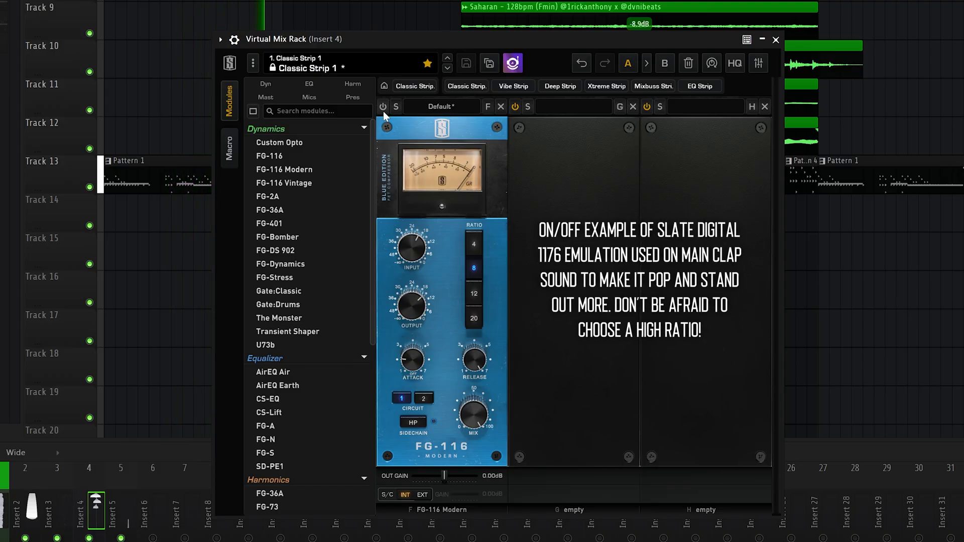
{"action": "left_click", "coordinate": [384, 108]}
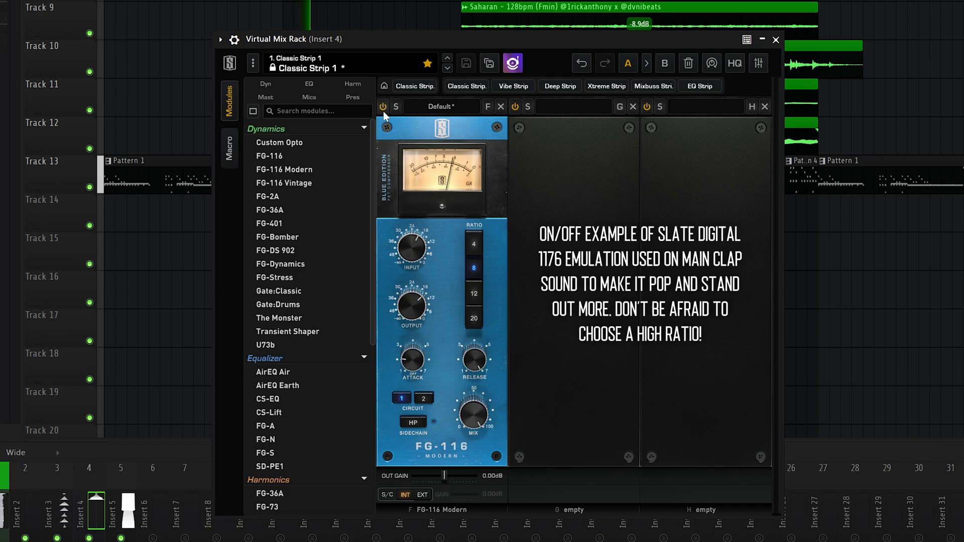
{"action": "left_click", "coordinate": [383, 110]}
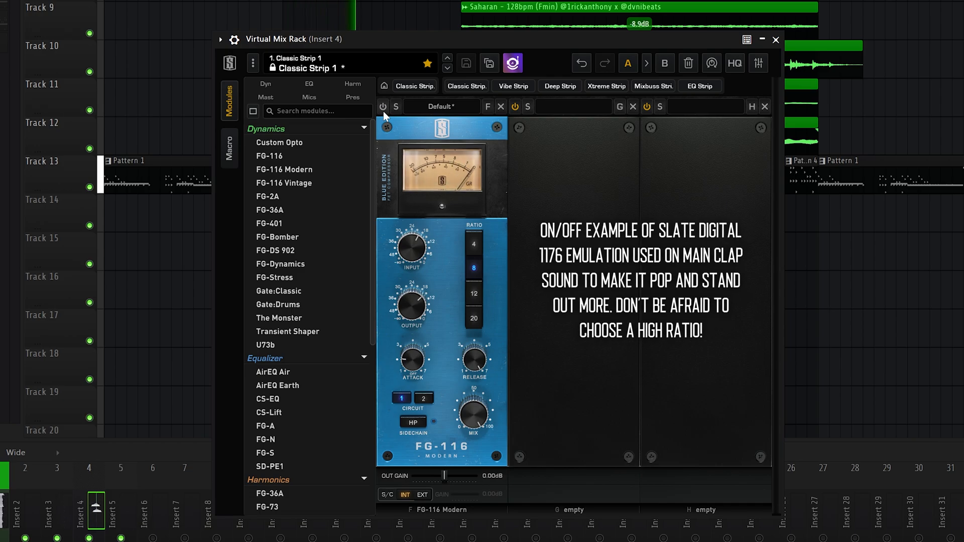
{"action": "left_click", "coordinate": [384, 110]}
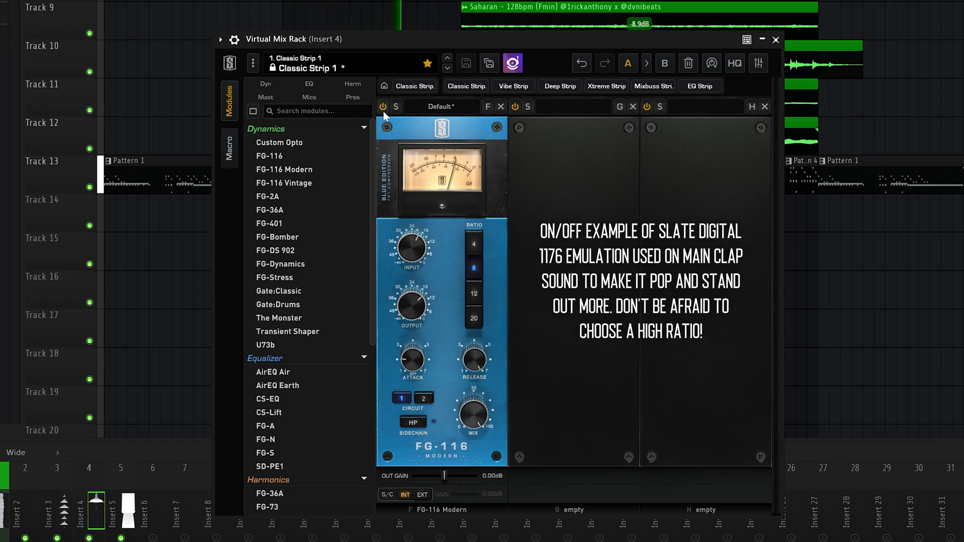
{"action": "left_click", "coordinate": [383, 111]}
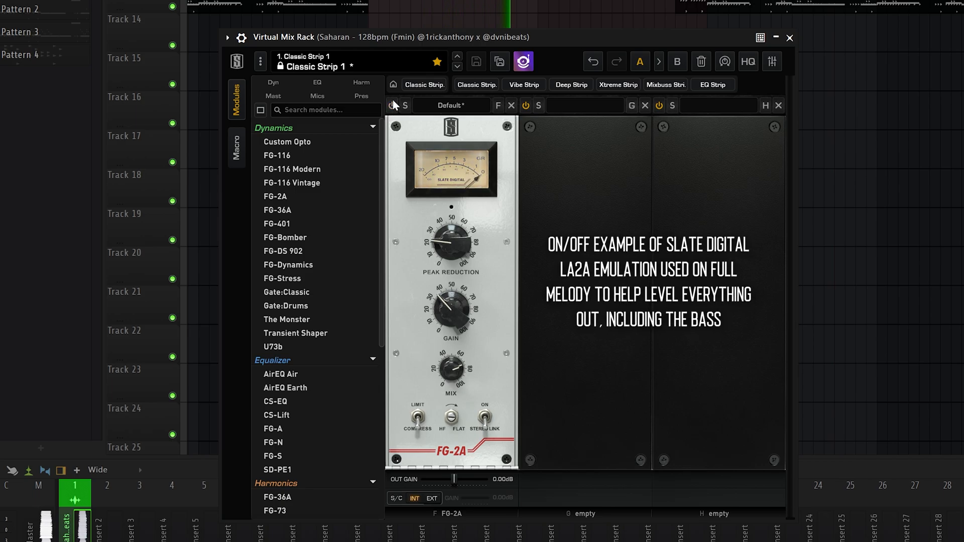
- Switch the FG-2A compressor module on the Saharan melody track back on to compare the sound
{"action": "left_click", "coordinate": [392, 108]}
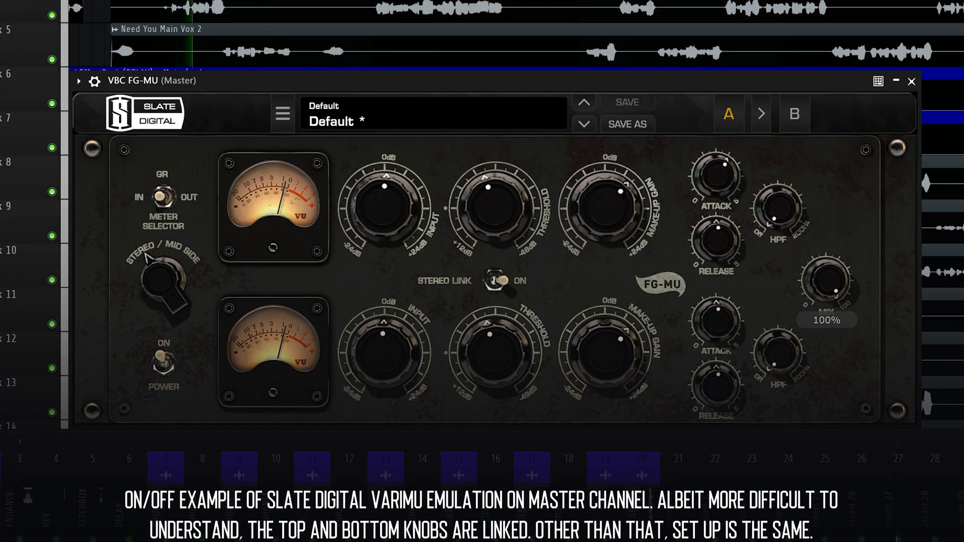
- Turn down the FG-MU compressor's Mix on the Master track to compare the uncompressed signal with the 100% setting
{"action": "left_click_drag", "start_coordinate": [830, 275], "coordinate": [837, 536]}
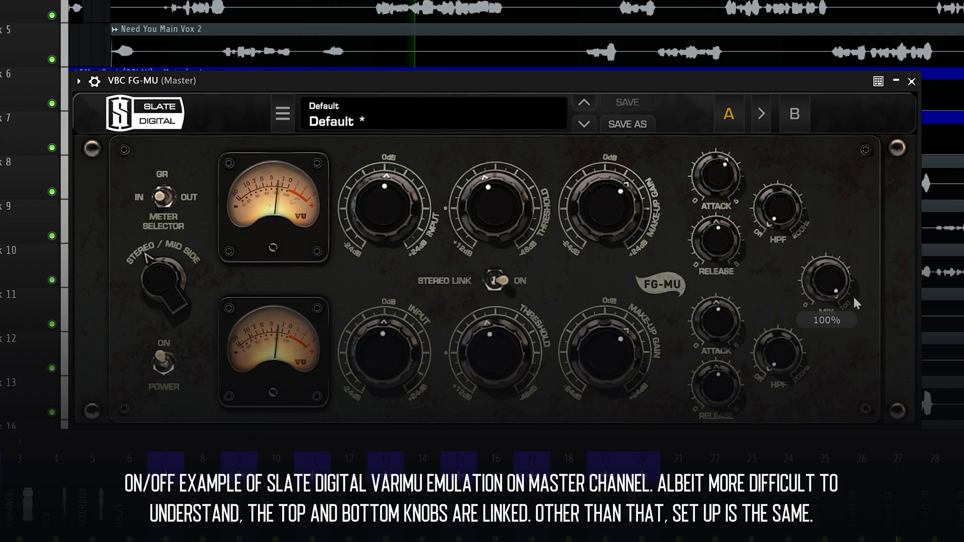
{"action": "left_click_drag", "start_coordinate": [853, 295], "coordinate": [848, 511]}
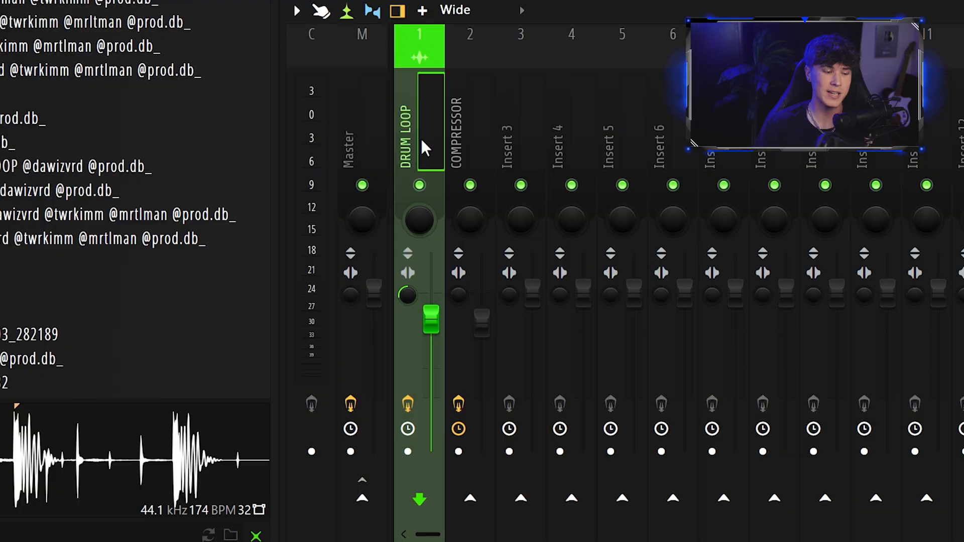
- Route the DRUM LOOP mixer track to both the Master and COMPRESSOR tracks, and open the COMPRESSOR track's Fruity Compressor
{"action": "left_click", "coordinate": [357, 497]}
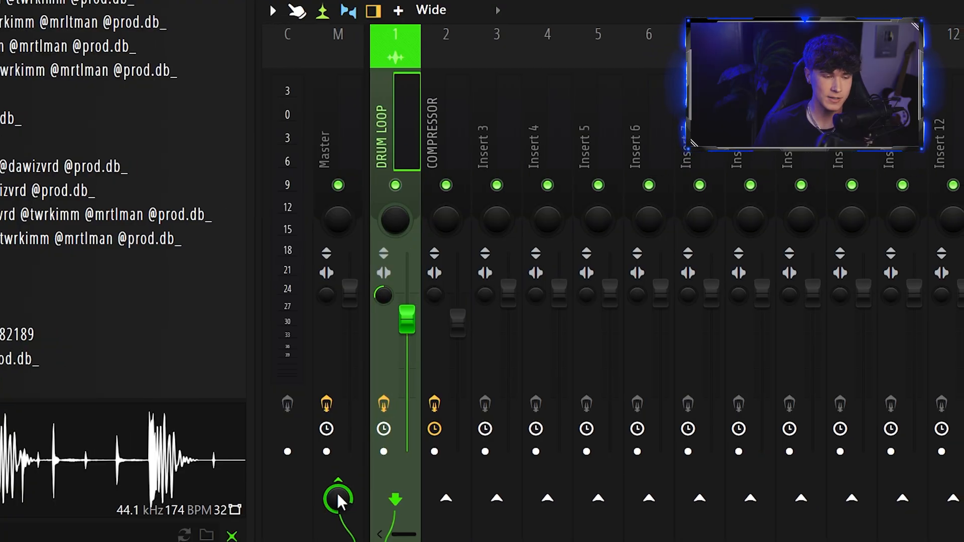
{"action": "left_click", "coordinate": [440, 498]}
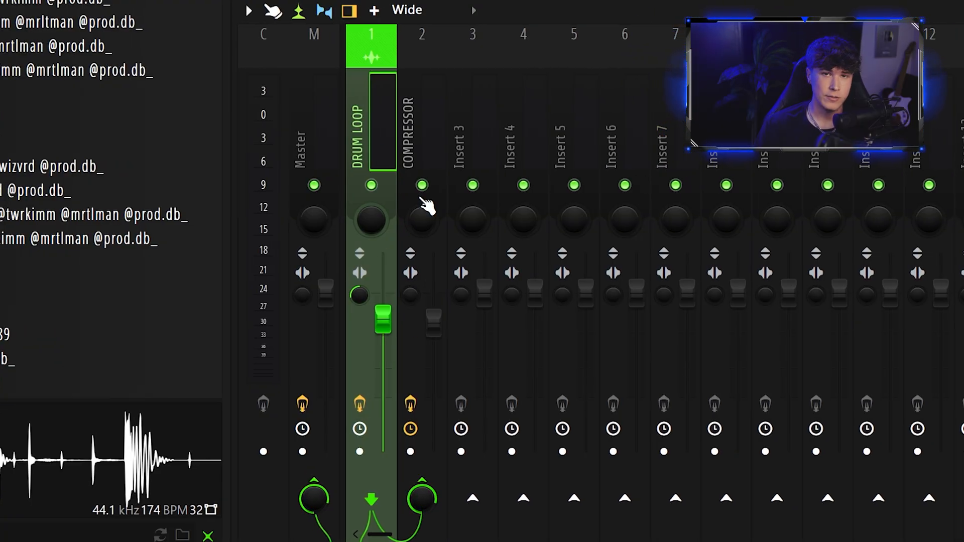
{"action": "left_click", "coordinate": [417, 128]}
{"action": "left_click", "coordinate": [892, 357]}
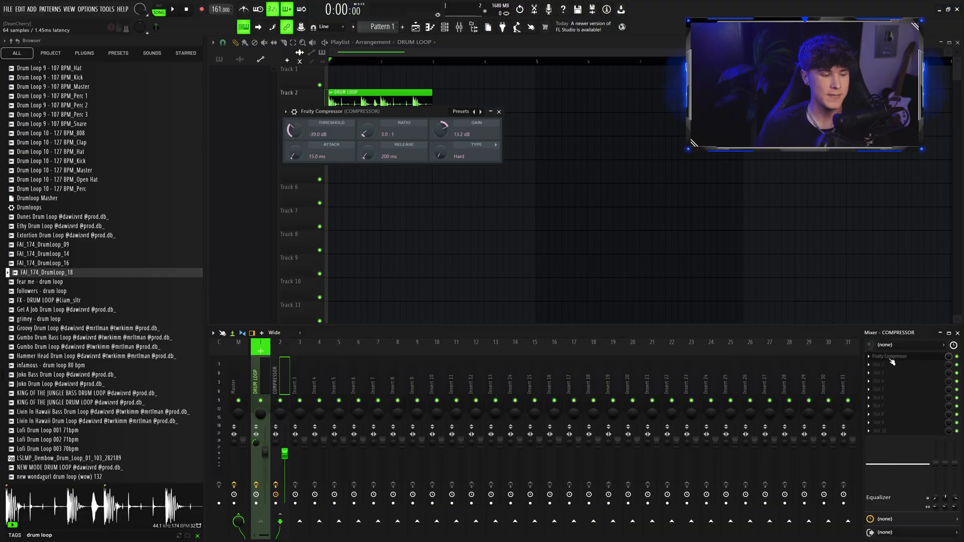
{"action": "left_click_drag", "start_coordinate": [387, 116], "coordinate": [441, 178]}
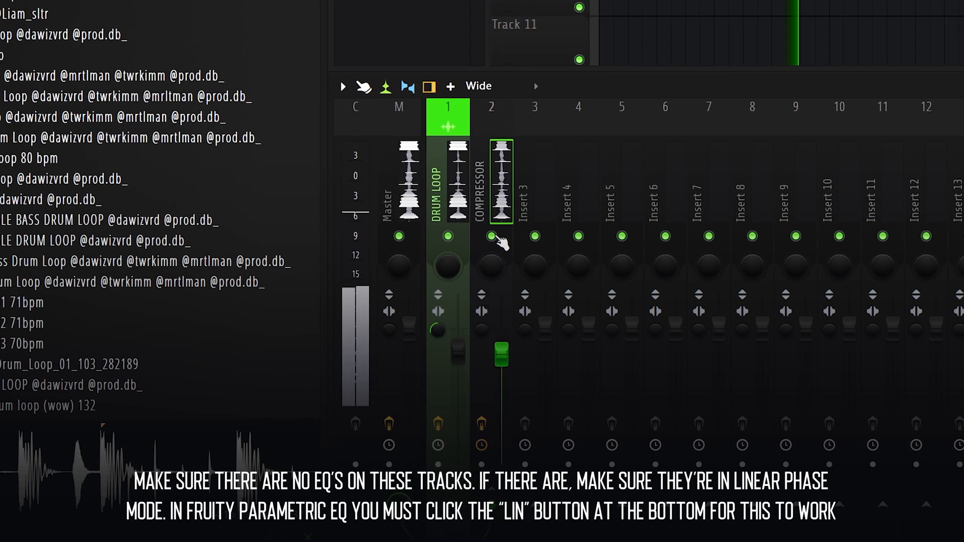
- Mute and unmute the COMPRESSOR mixer track during playback to compare the drum loop with and without parallel compression
{"action": "left_click", "coordinate": [497, 237]}
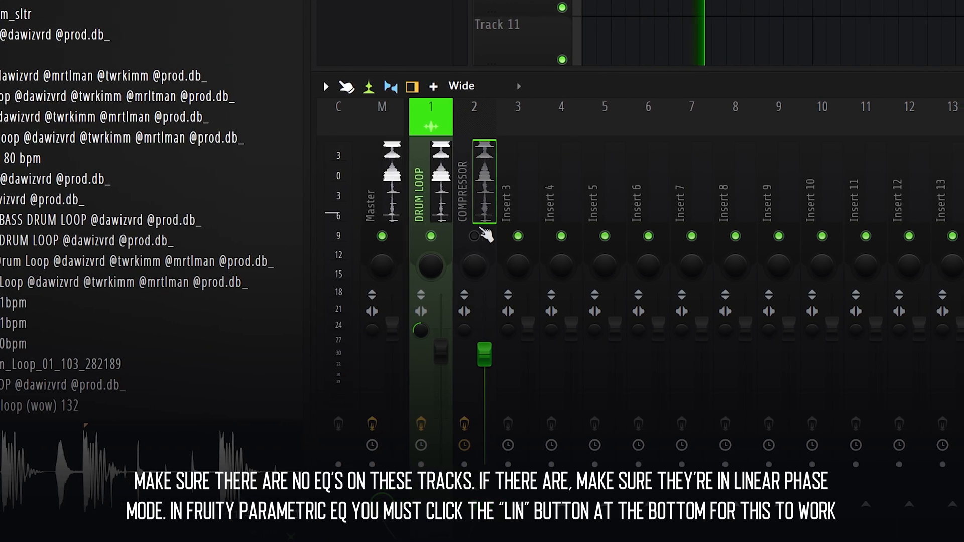
{"action": "left_click", "coordinate": [479, 236]}
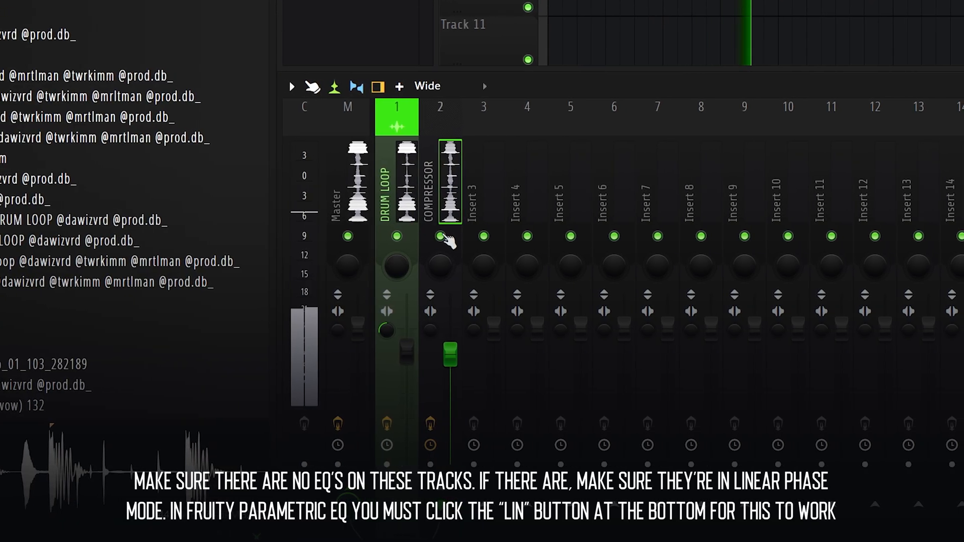
{"action": "left_click", "coordinate": [445, 237]}
{"action": "left_click", "coordinate": [429, 237]}
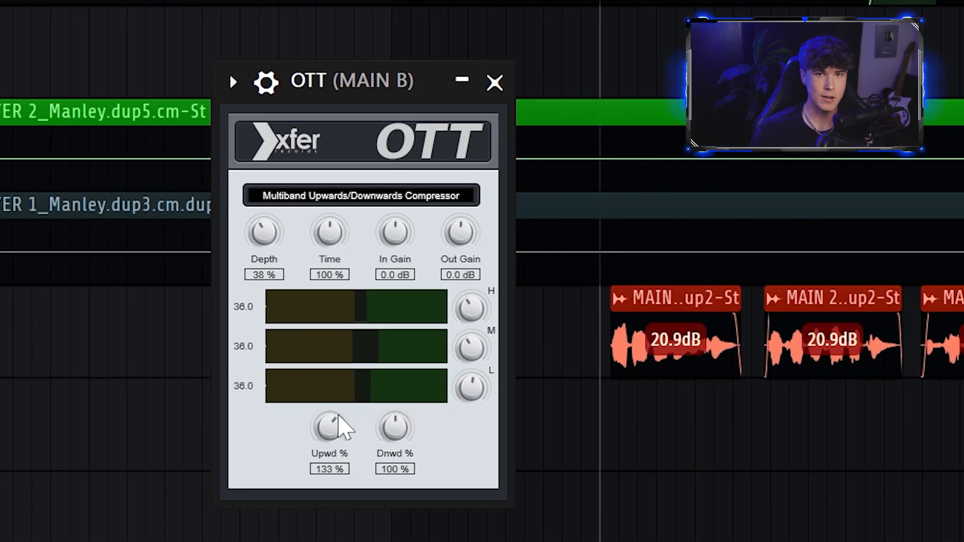
- Set OTT on the MAIN B track to 134% upward compression, 80% downward compression and 35% depth
{"action": "left_click_drag", "start_coordinate": [335, 425], "coordinate": [334, 463]}
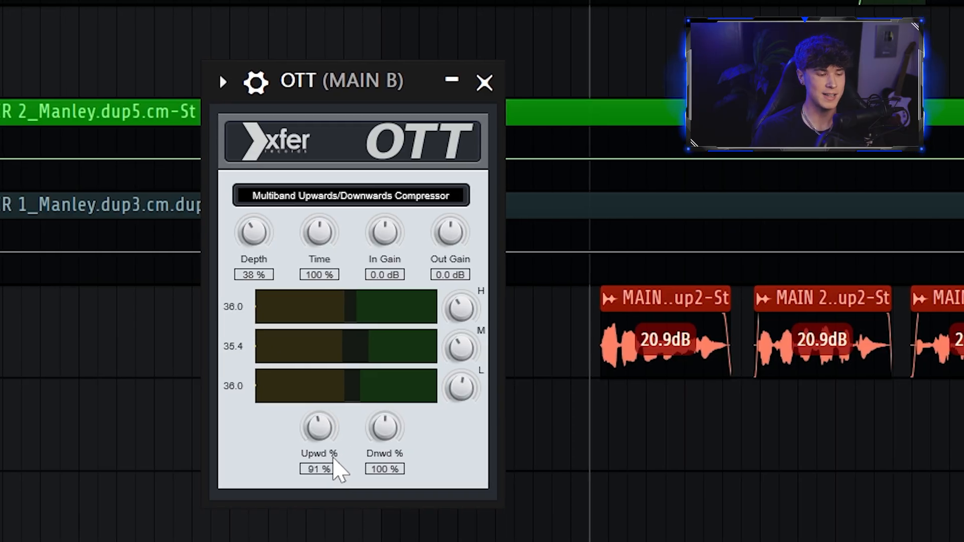
{"action": "mouse_move", "coordinate": [389, 447]}
{"action": "left_mouse_down"}
{"action": "mouse_move", "coordinate": [380, 493]}
{"action": "mouse_move", "coordinate": [384, 432]}
{"action": "mouse_move", "coordinate": [383, 450]}
{"action": "left_mouse_up"}
{"action": "left_click_drag", "start_coordinate": [323, 447], "coordinate": [370, 452]}
{"action": "left_click_drag", "start_coordinate": [233, 240], "coordinate": [225, 246]}
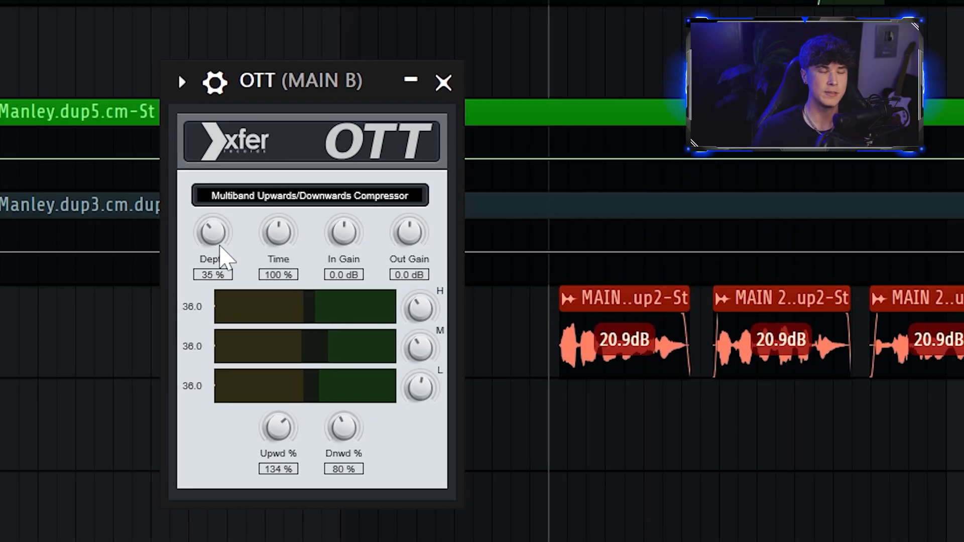